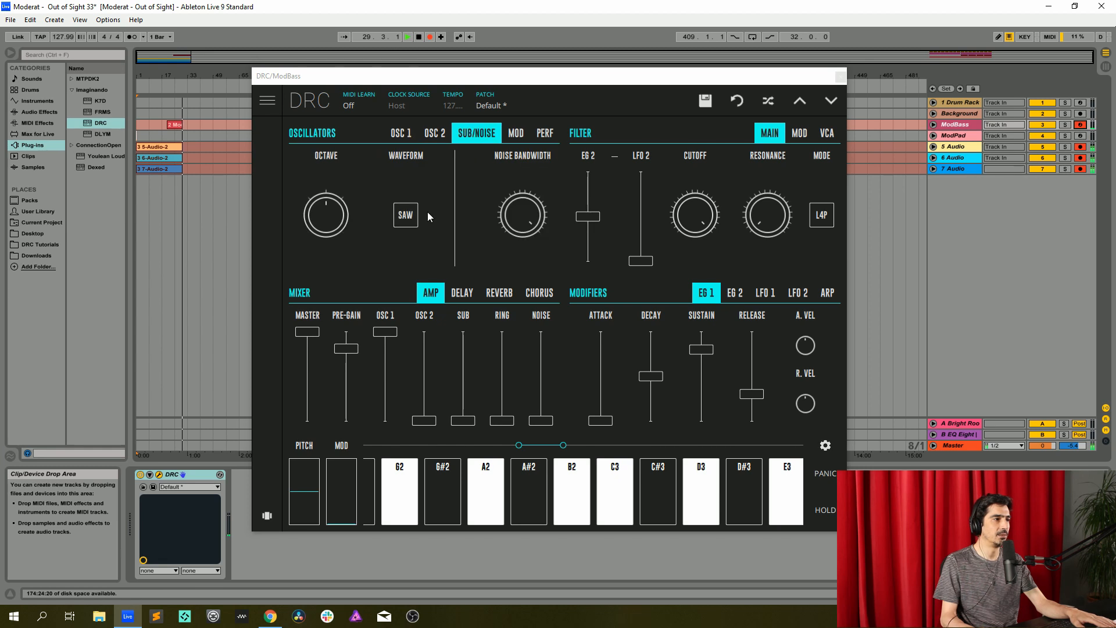
Set the sub oscillator to octave -1 with a sine waveform and raise its mixer level to about three quarters.
drag(334, 230, 335, 224)
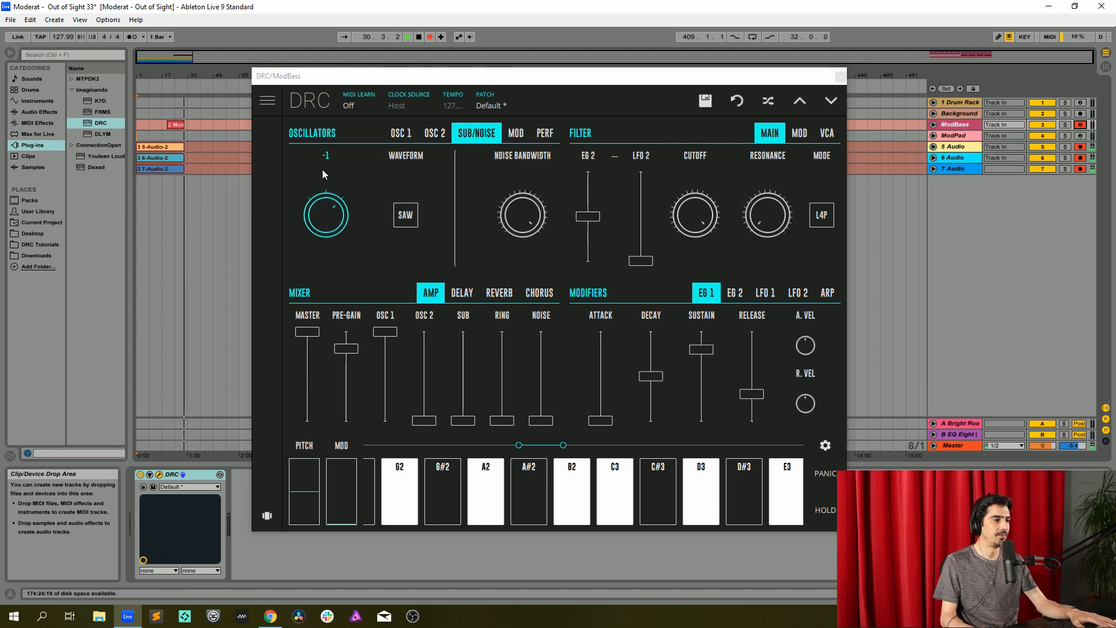
drag(464, 406, 490, 357)
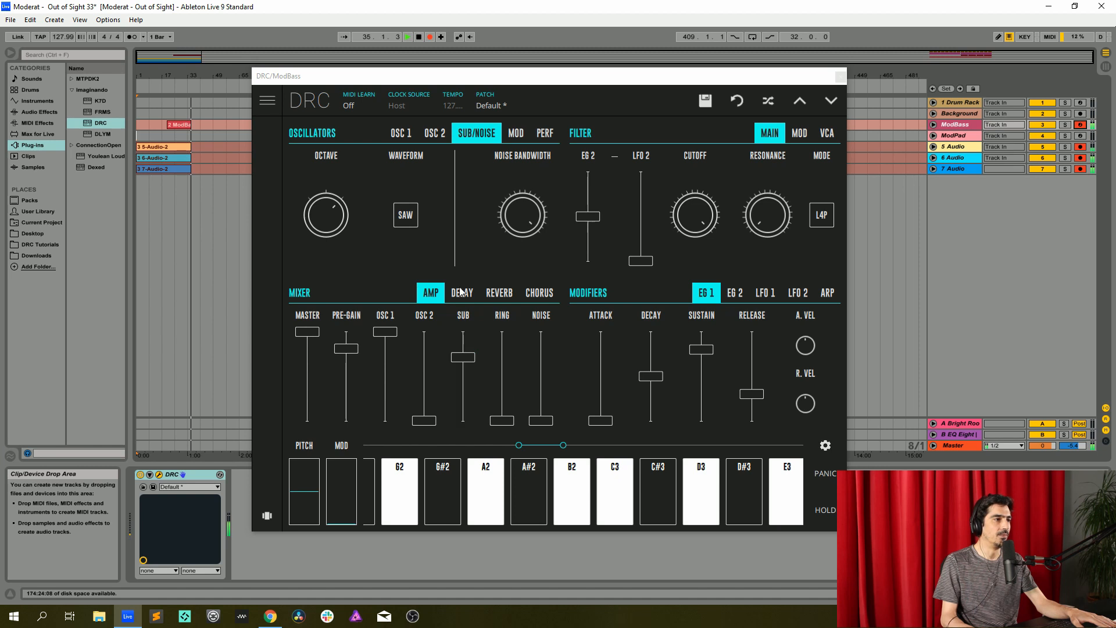
click(405, 216)
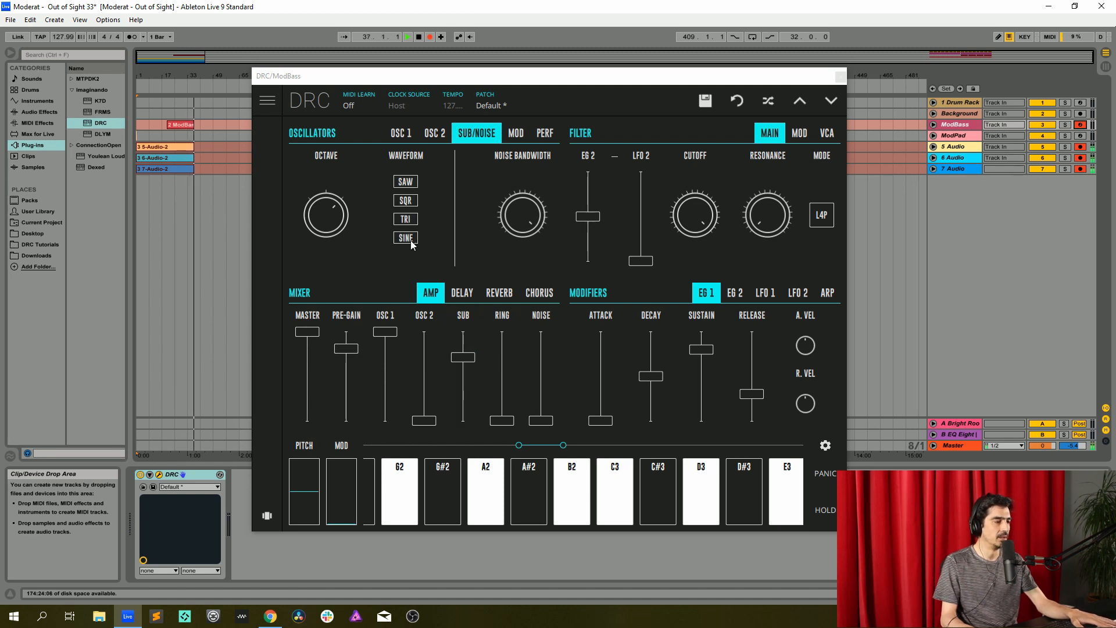
click(410, 240)
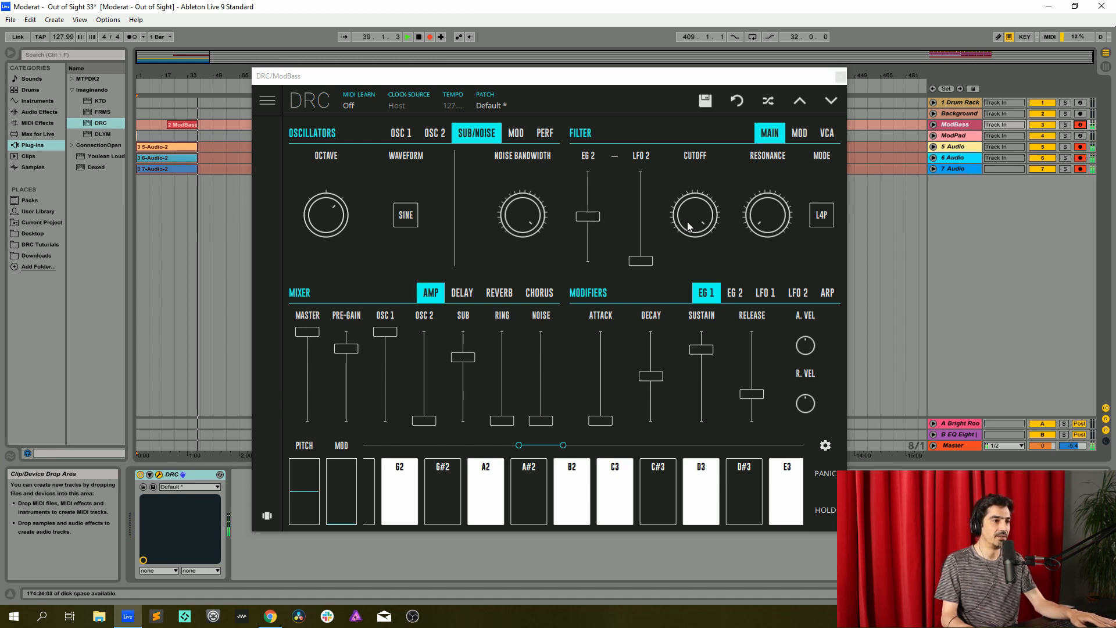
Lower the filter cutoff to near its low end and give EG 1 a slight attack, minimum decay and short release.
drag(699, 231, 724, 363)
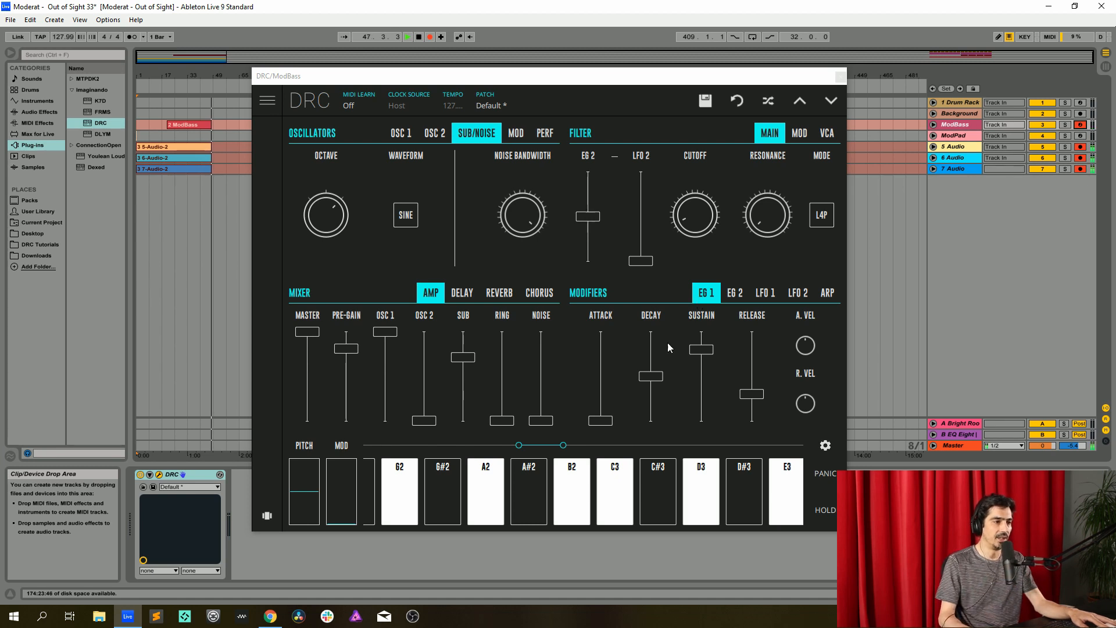
drag(650, 381, 664, 535)
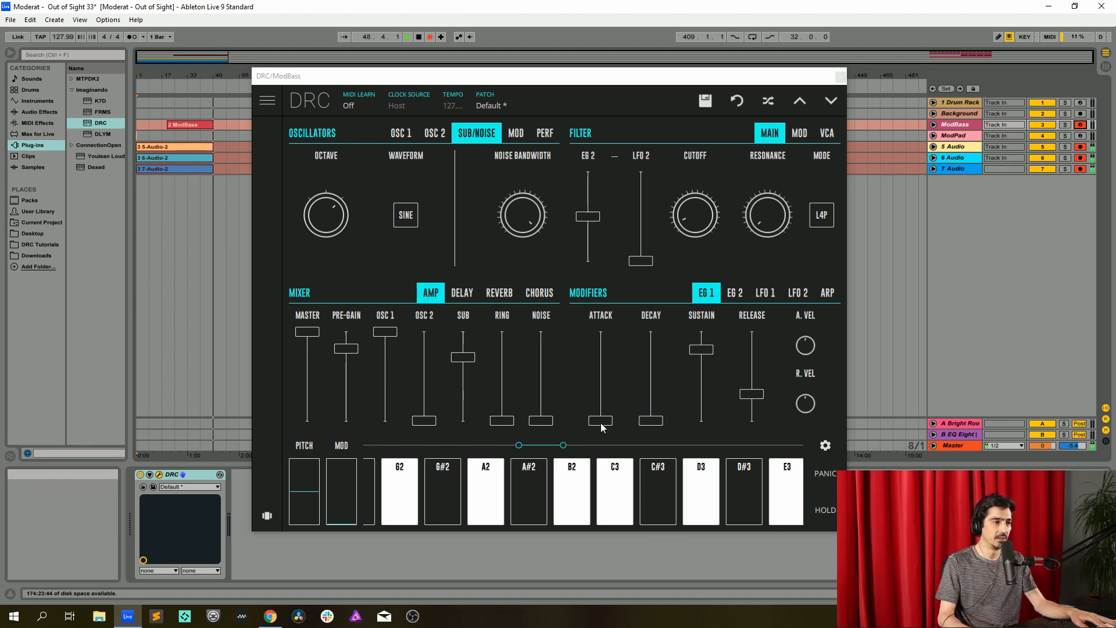
drag(608, 425, 611, 420)
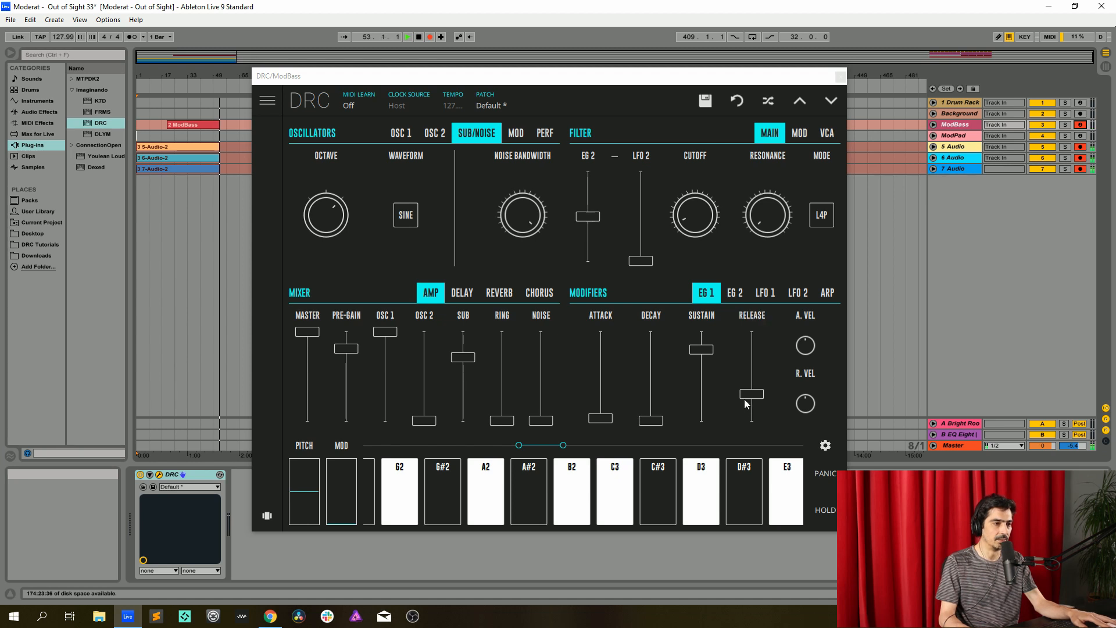
drag(750, 394, 747, 417)
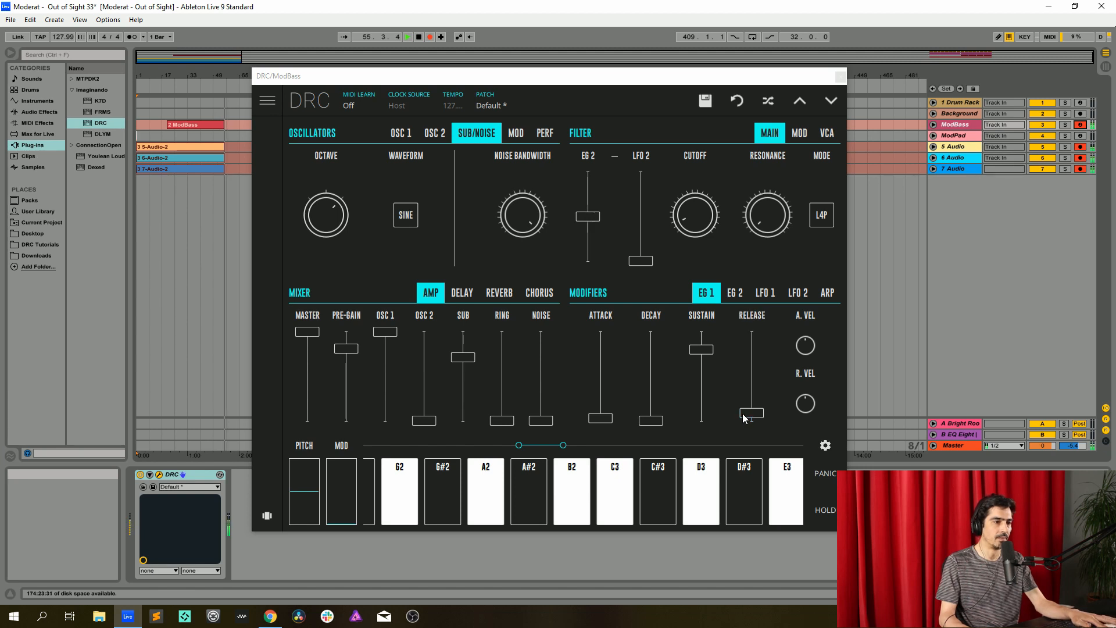
Shape EG 2 with minimum decay and a slightly higher sustain just below the midpoint.
click(737, 292)
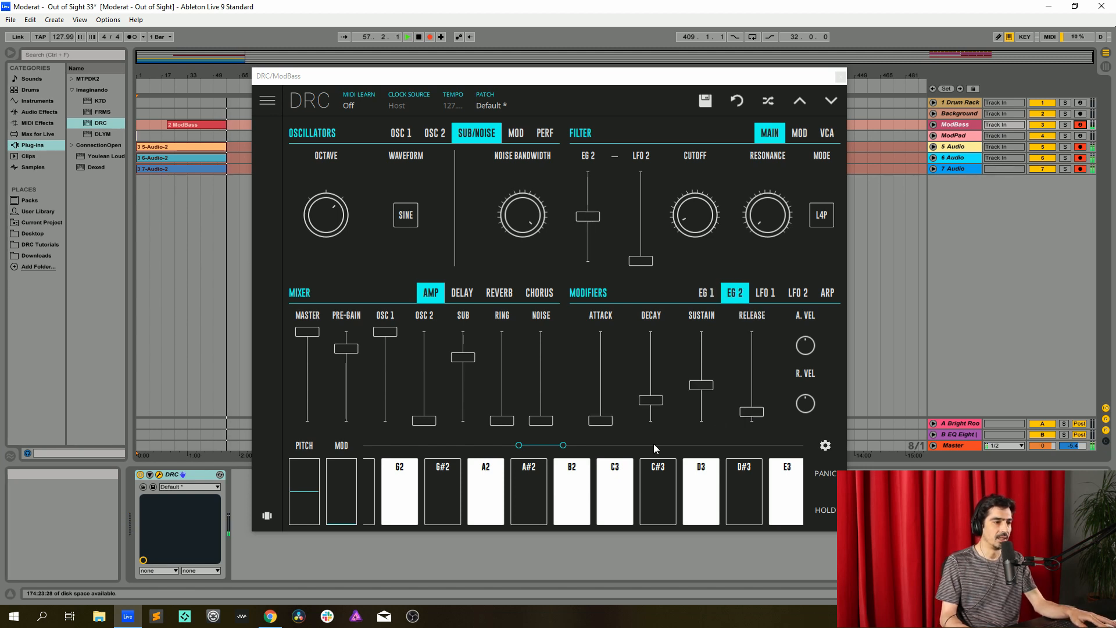
click(609, 420)
drag(647, 400, 651, 420)
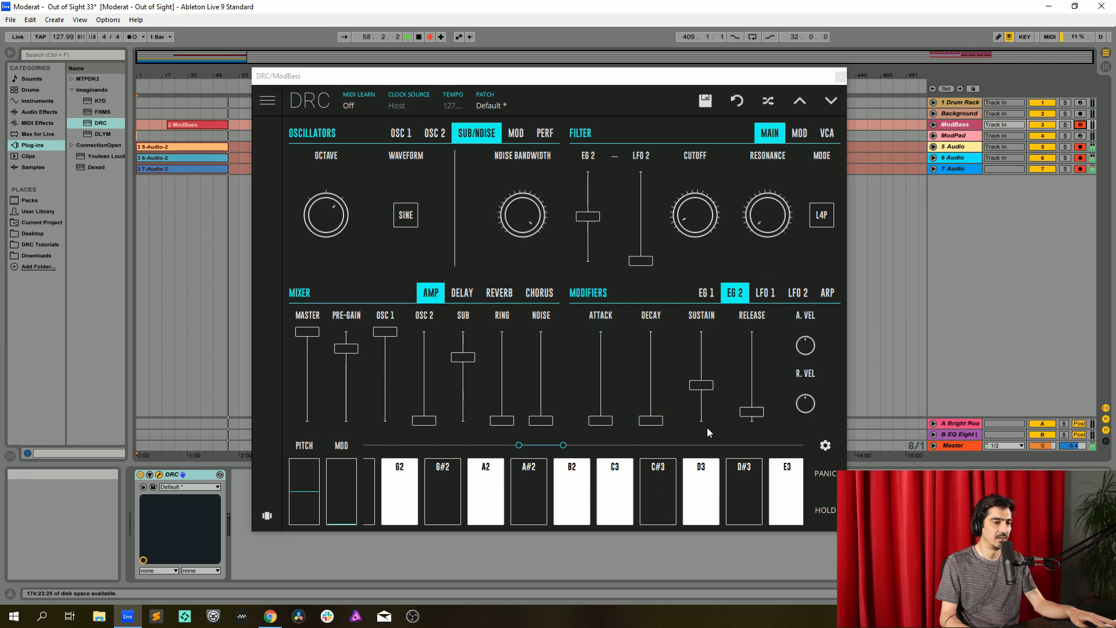
drag(710, 389, 730, 380)
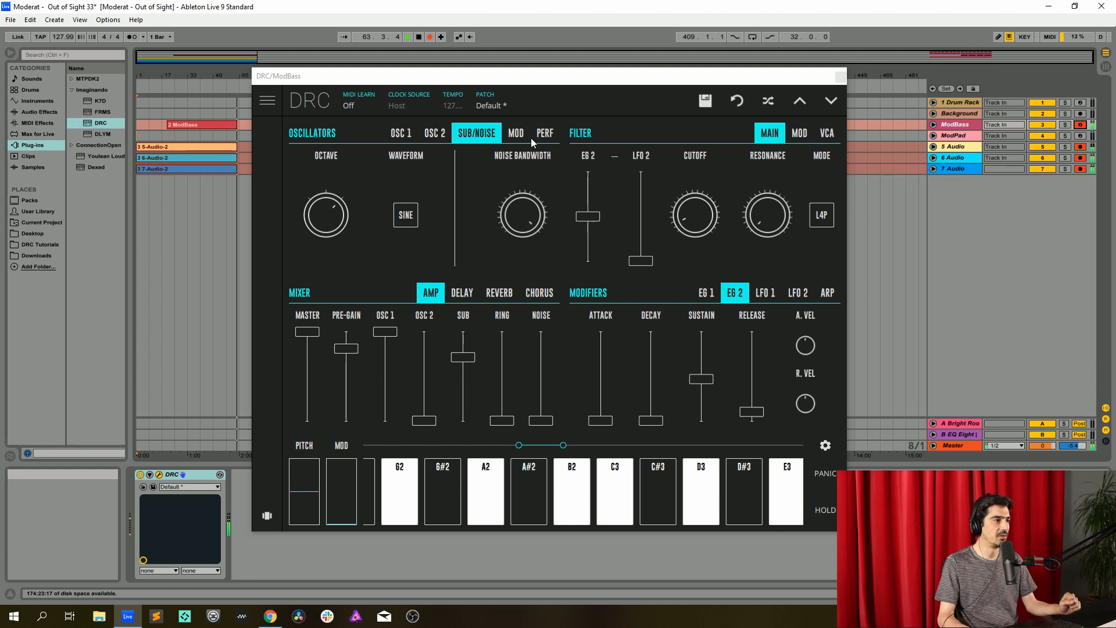
Set the bass synth's performance mode to Mono and close its plug-in window.
click(544, 134)
click(304, 217)
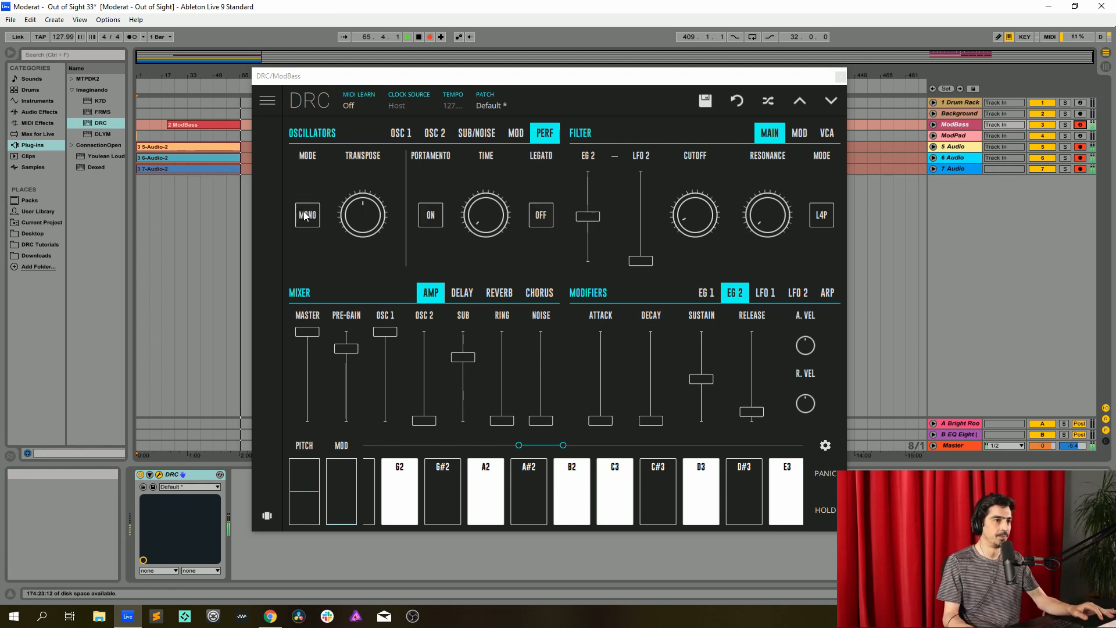
click(840, 77)
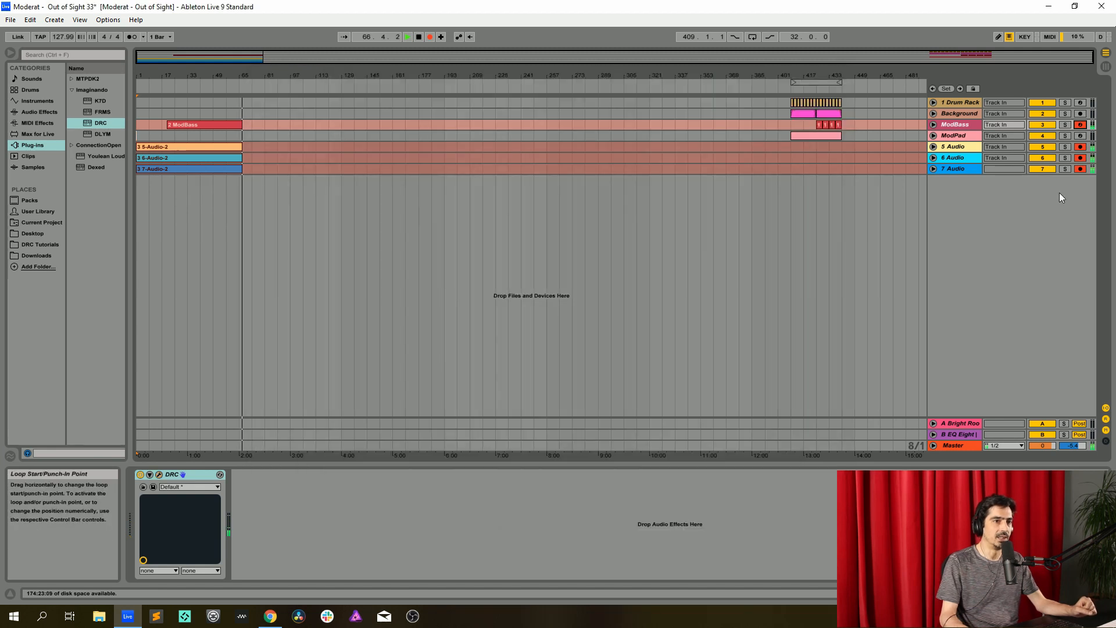
Arm the ModPad track for recording and load the DRC synth onto it.
click(1080, 137)
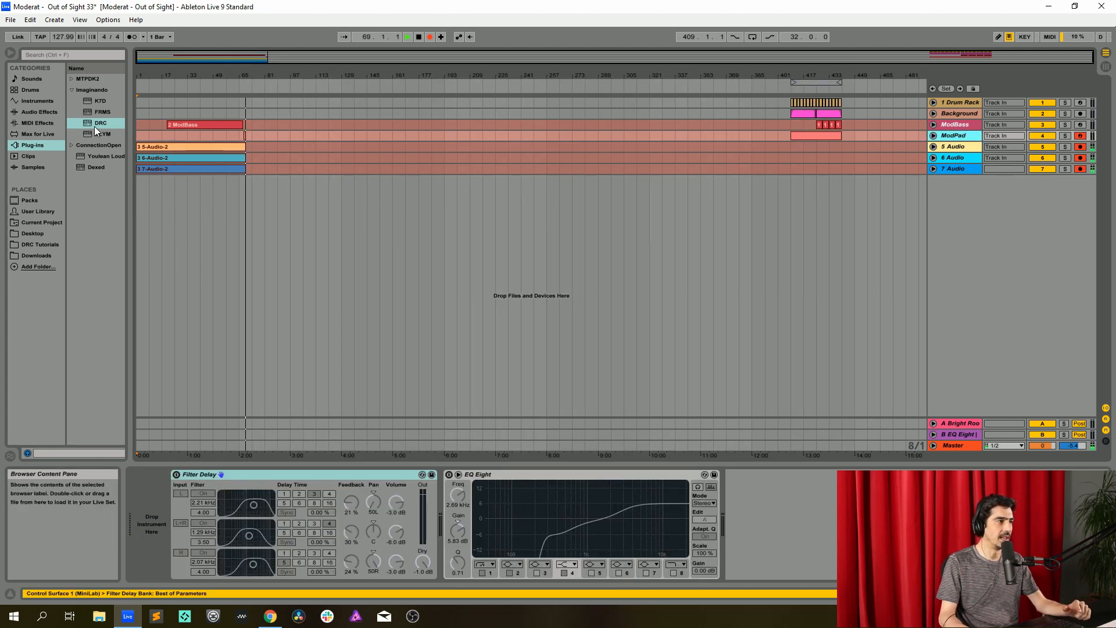
drag(103, 124, 156, 504)
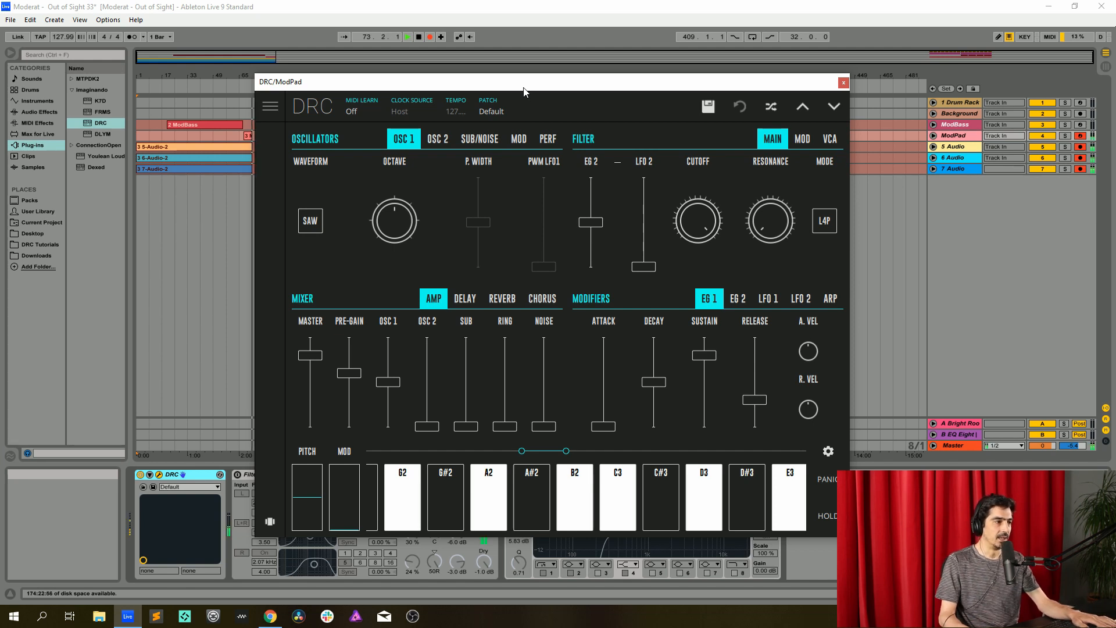
Raise Master, OSC 1 and OSC 2 to maximum in the pad's mixer and increase Pre-Gain to about three quarters.
drag(311, 354, 311, 337)
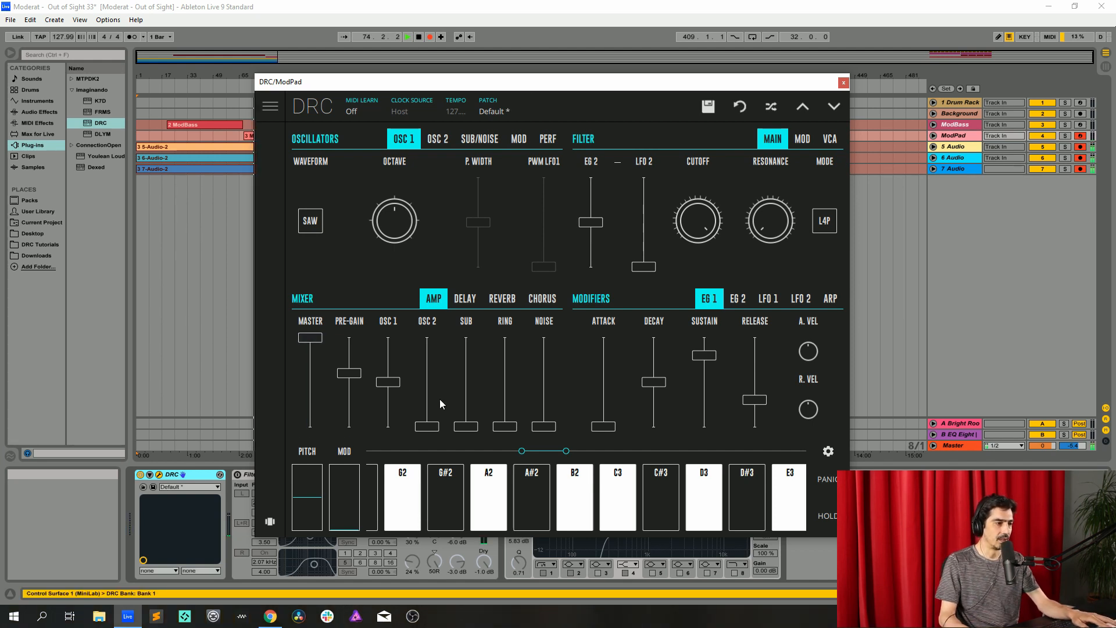
drag(398, 378, 399, 333)
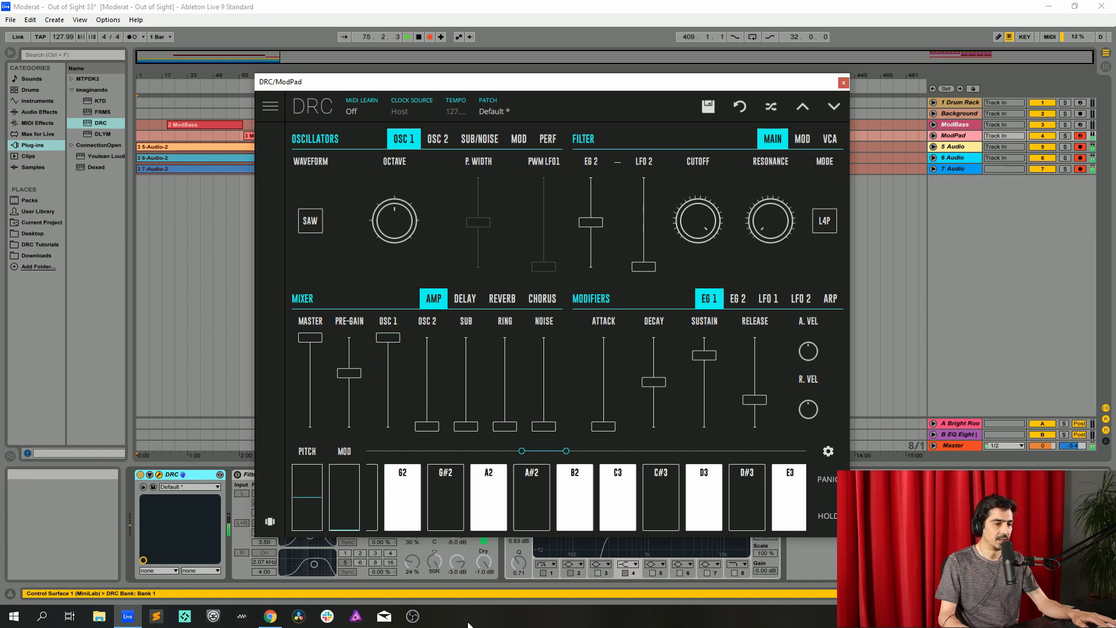
drag(431, 414, 427, 336)
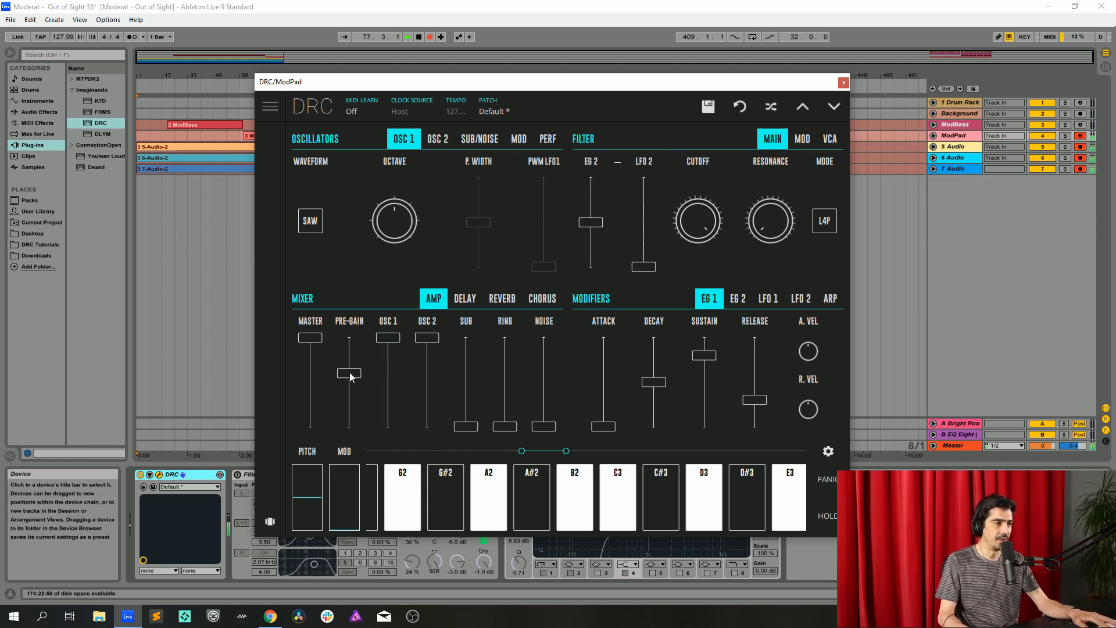
drag(351, 376, 386, 361)
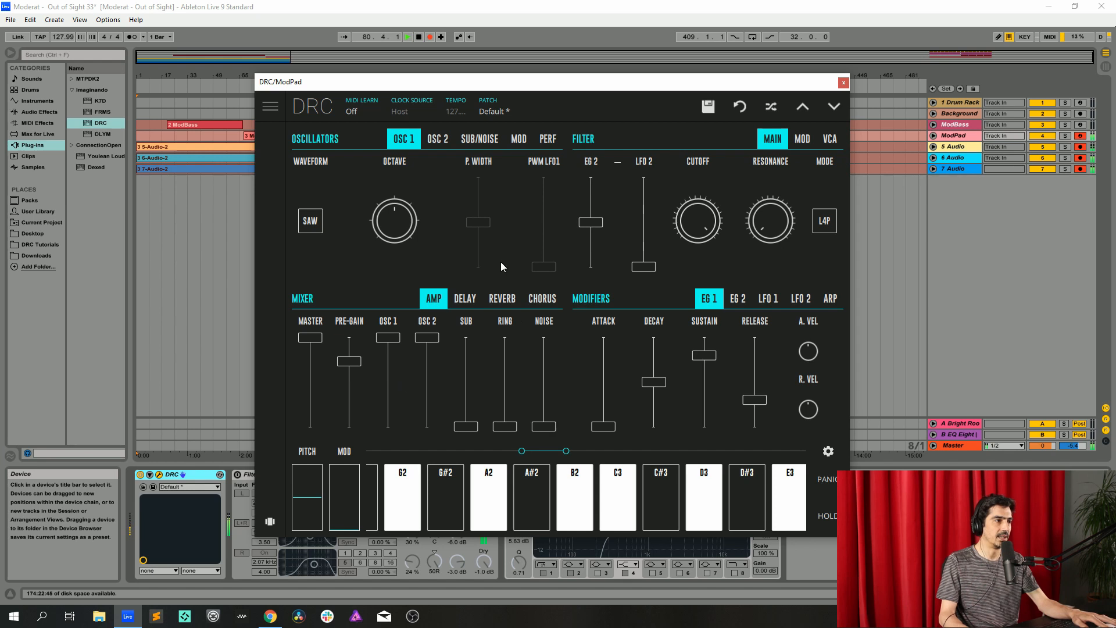
Lower oscillator 2's octave control to its centre position and detune the oscillator slightly with Fine.
click(439, 140)
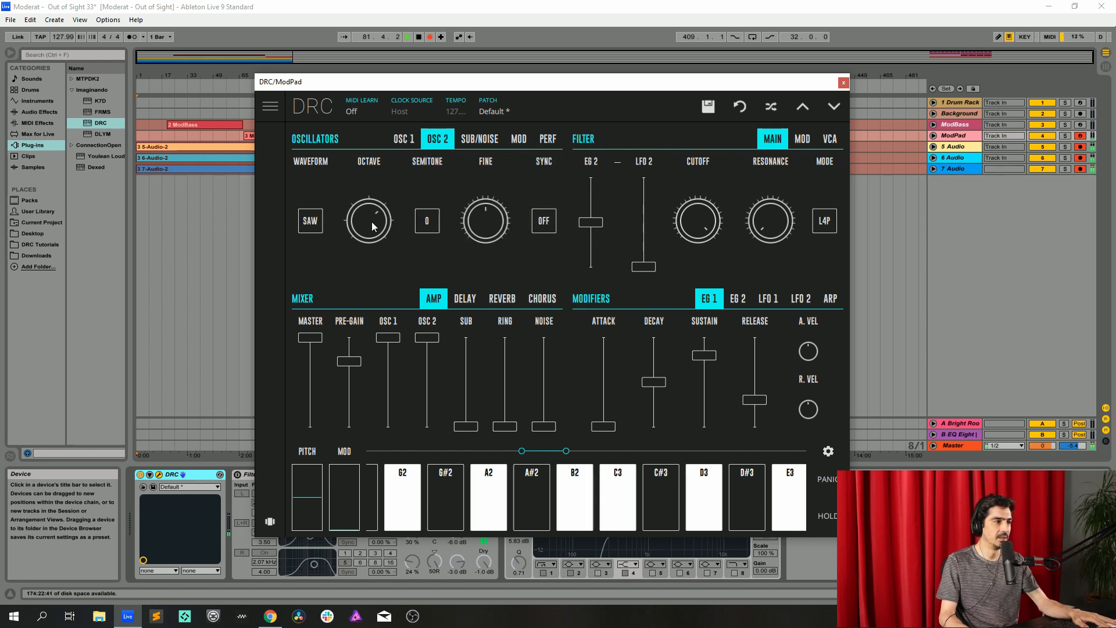
drag(372, 222, 420, 244)
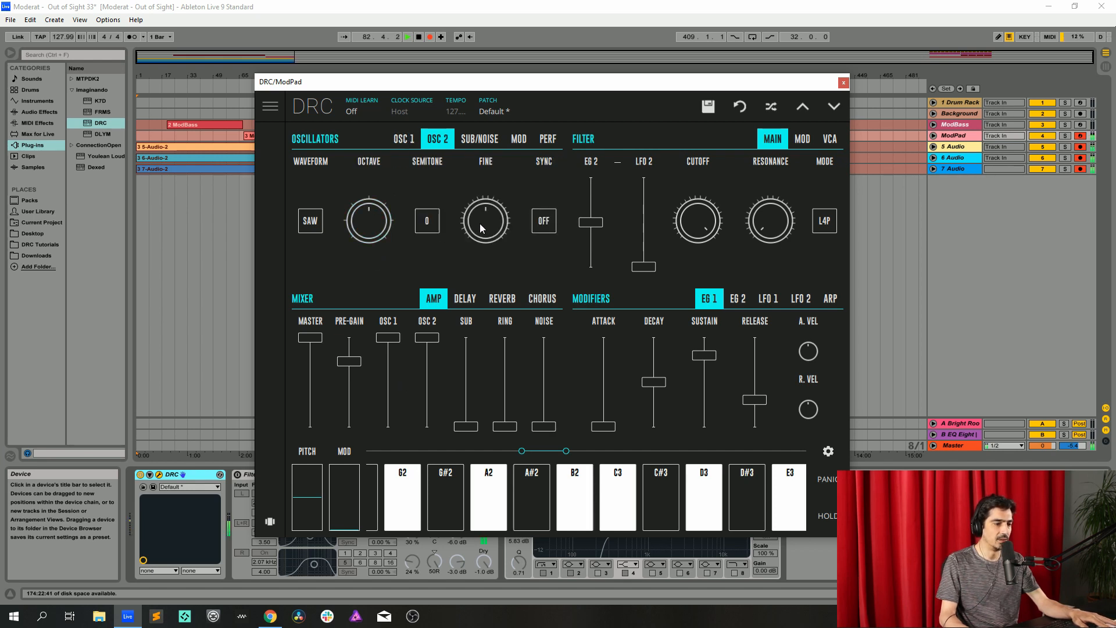
drag(480, 223, 528, 208)
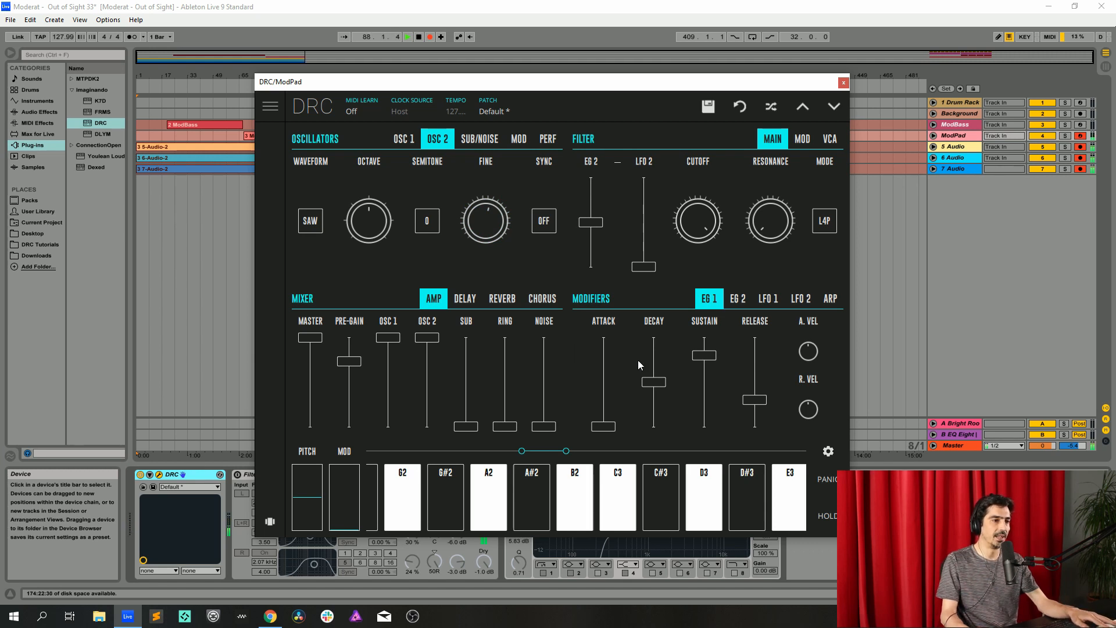
Sync LFO 1 to the tempo at 1/4 and LFO 2 at 1/4T.
click(768, 300)
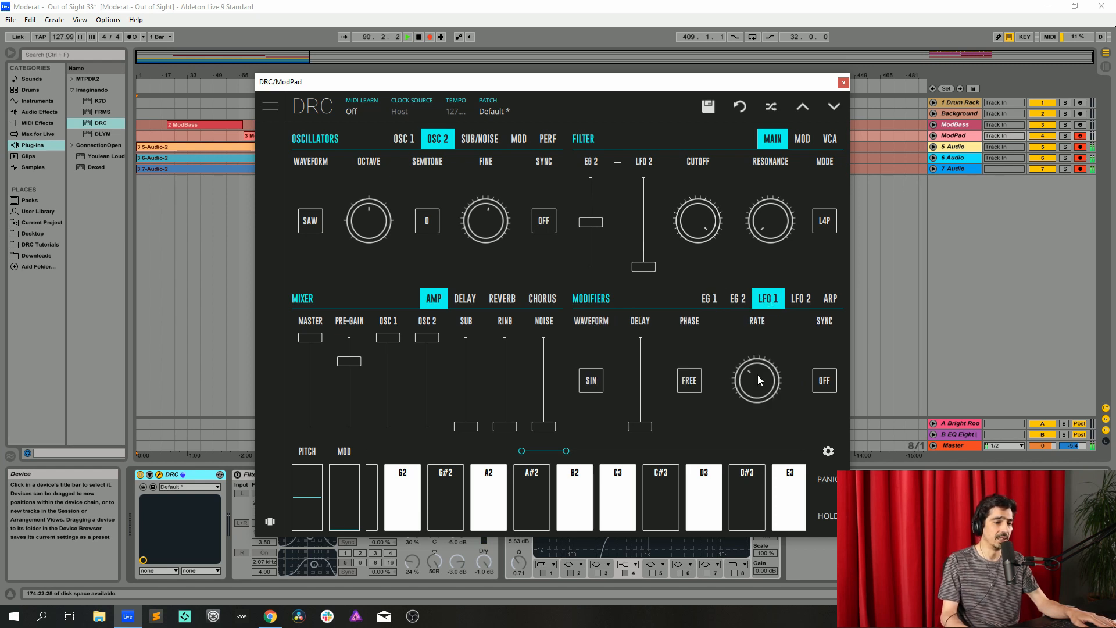
click(819, 389)
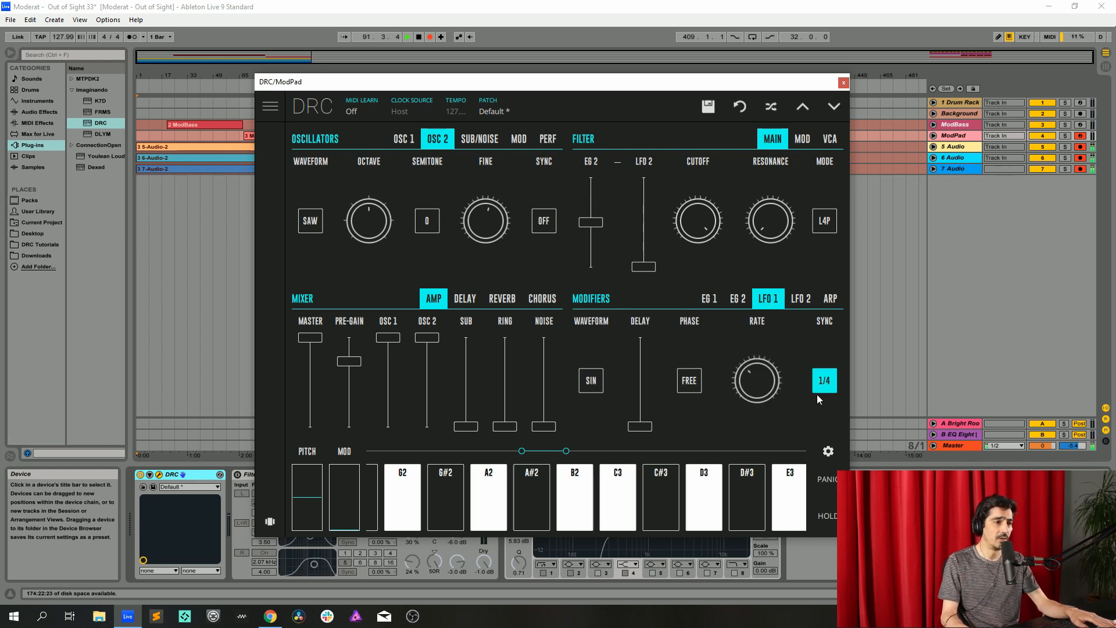
click(800, 298)
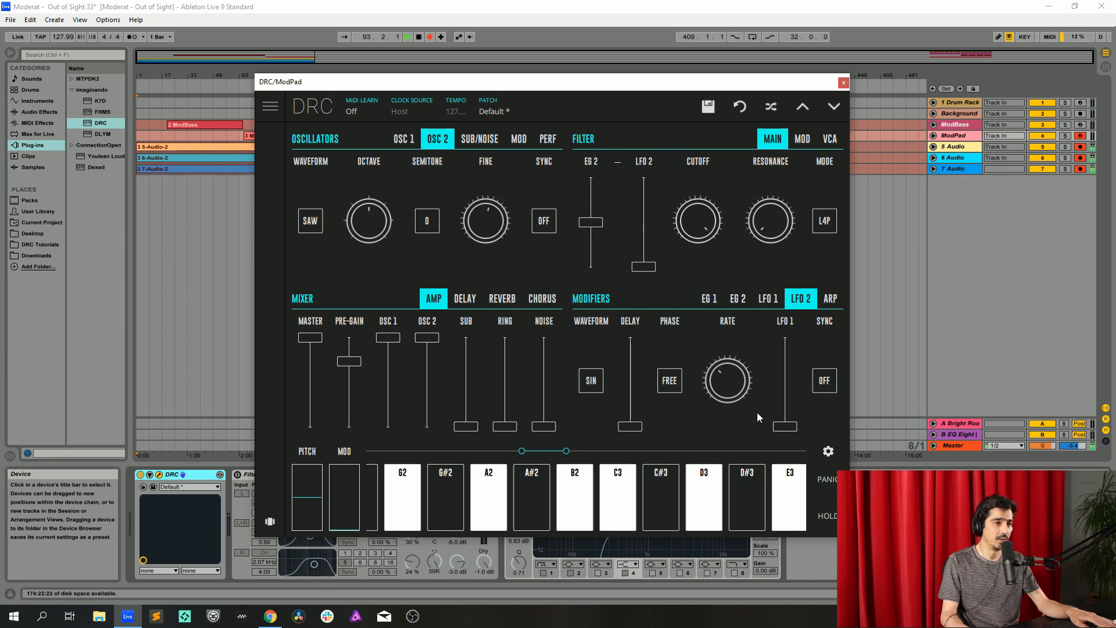
click(831, 376)
drag(737, 372, 737, 359)
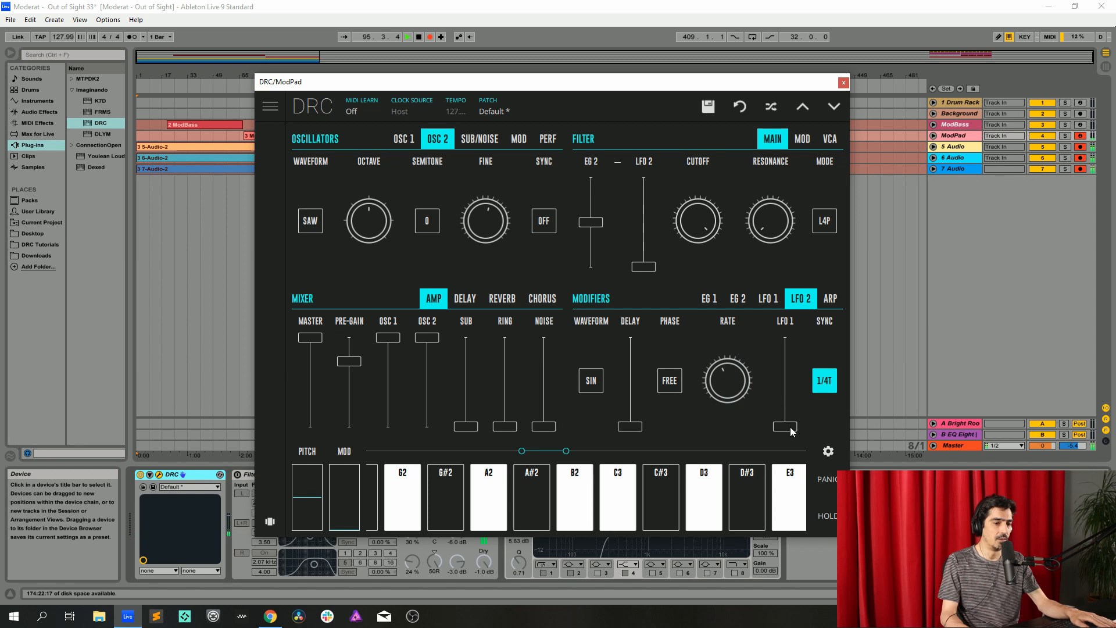
Raise the LFO 1 amount in LFO 2 to just above halfway and switch LFO 2's waveform to TRI.
drag(791, 431, 800, 378)
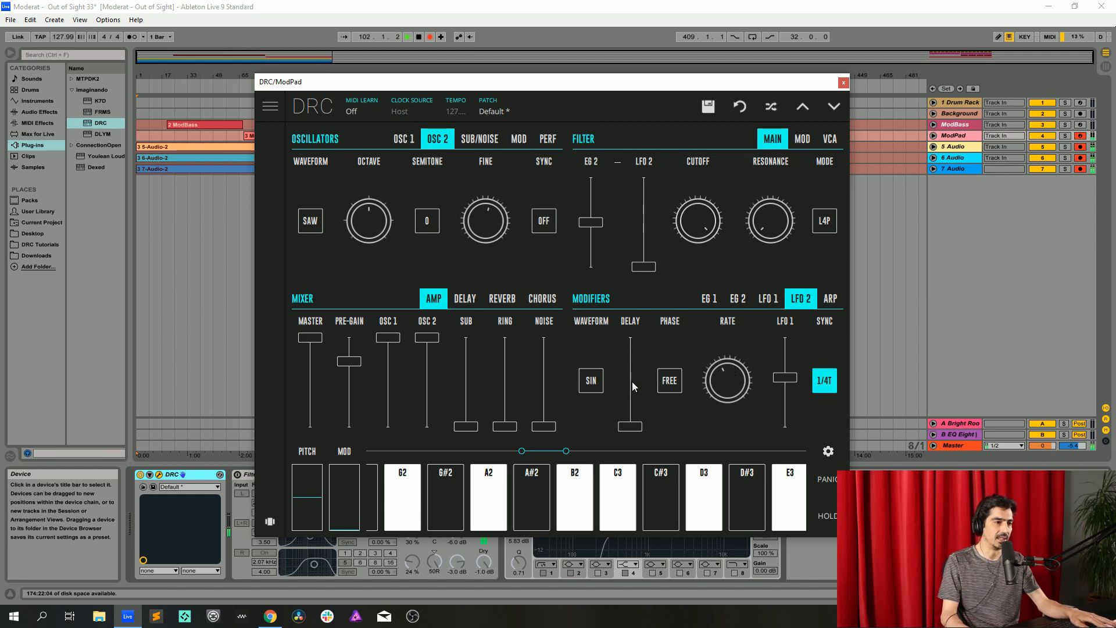
click(590, 381)
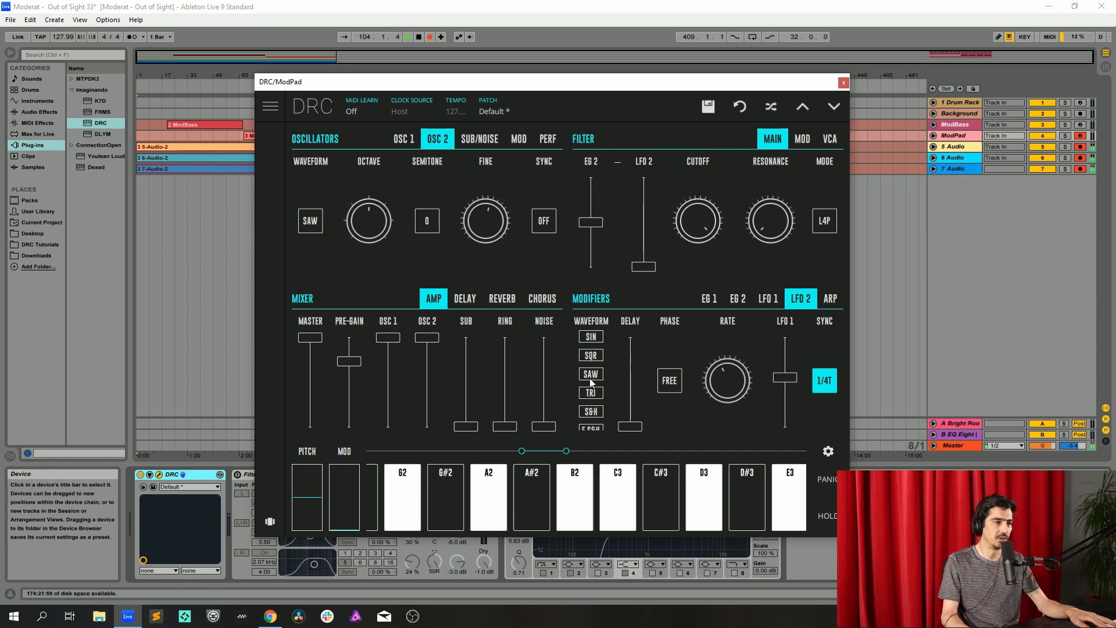
click(591, 393)
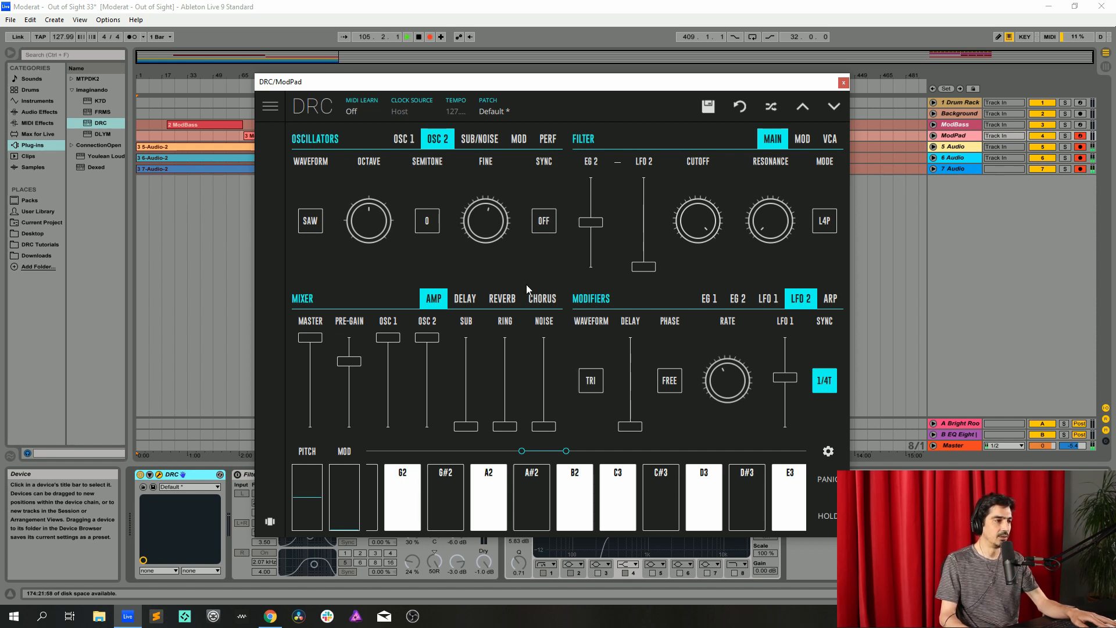
Enable LFO 2 as a second oscillator modulation source and set the source 2 amount to about 0.17.
click(519, 138)
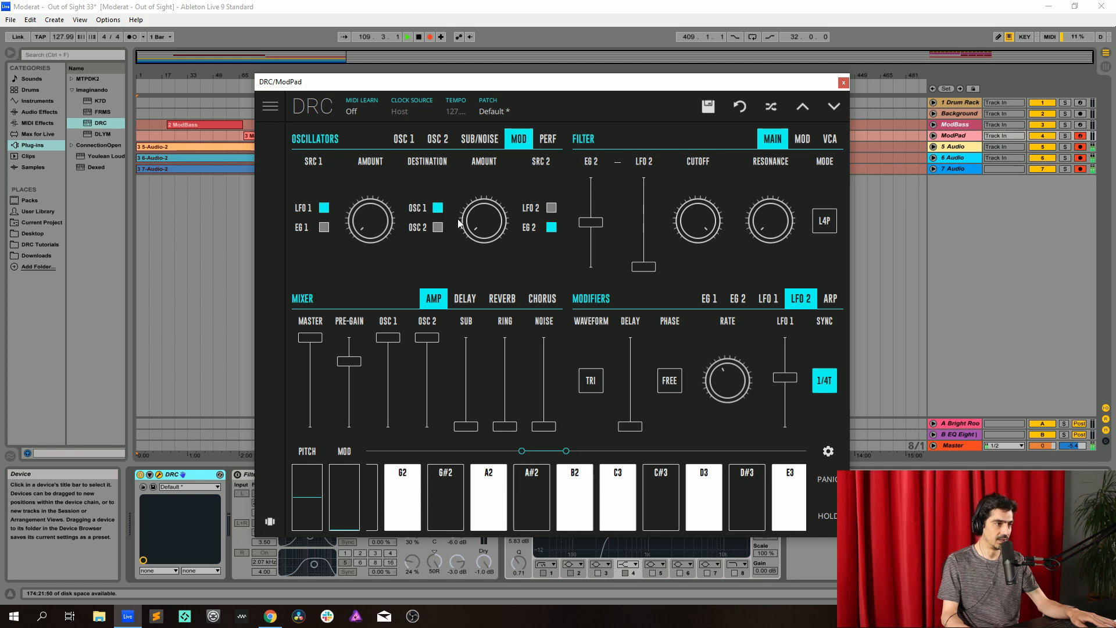
click(552, 207)
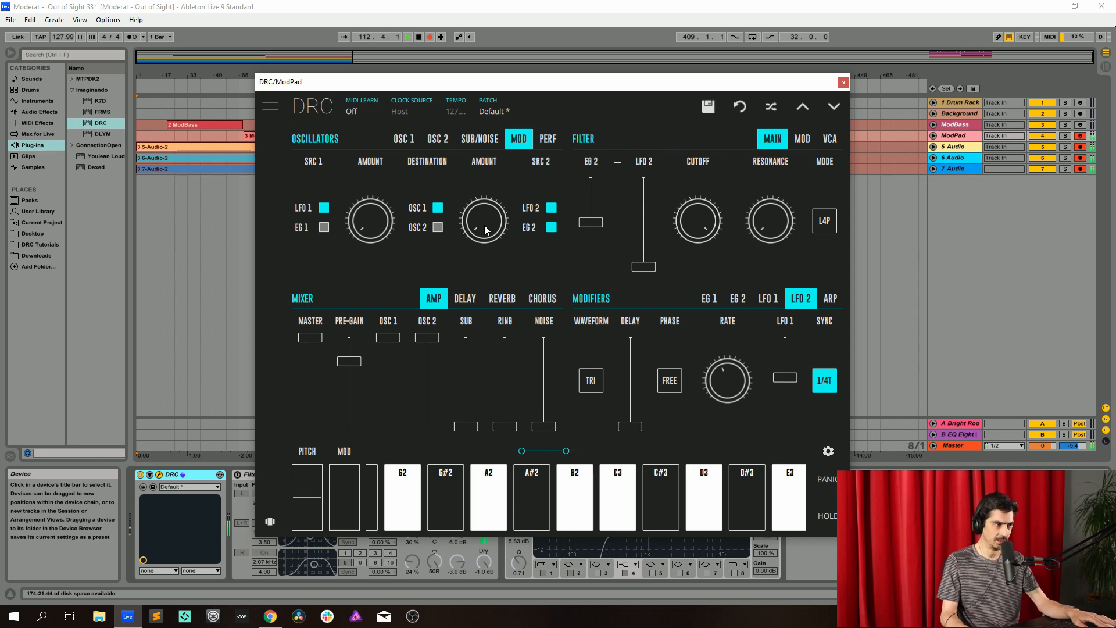
click(484, 224)
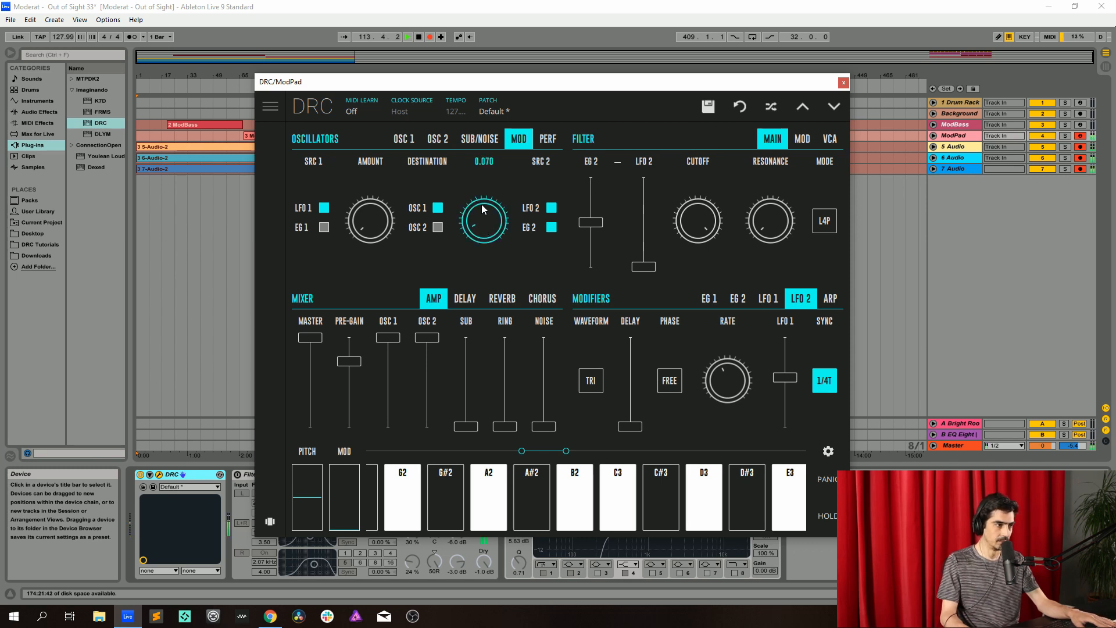
drag(481, 201, 516, 179)
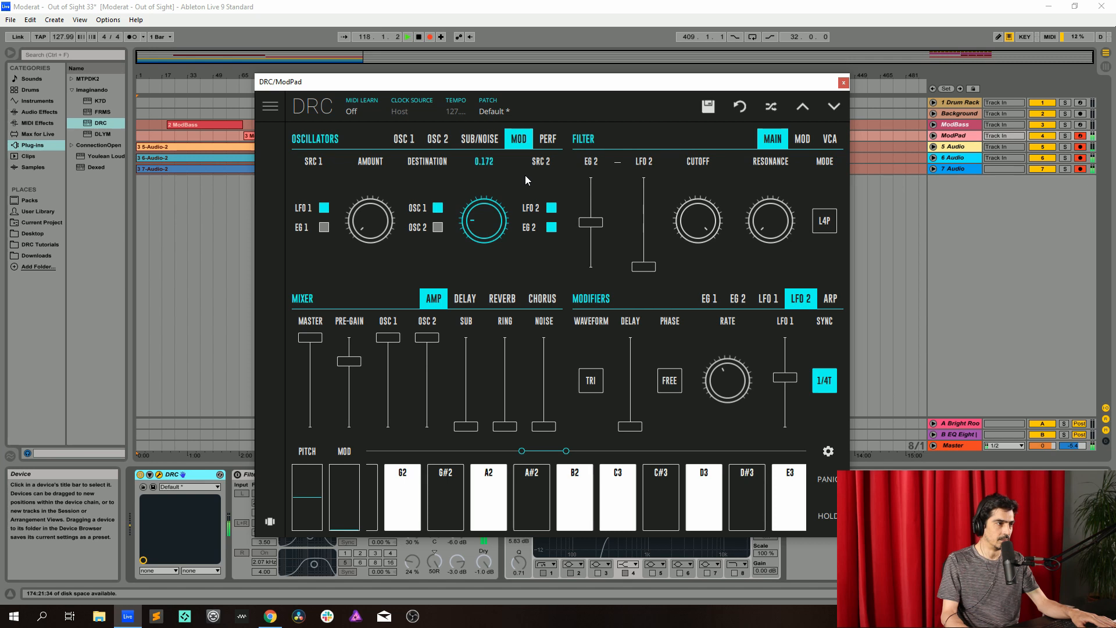
drag(528, 173, 527, 174)
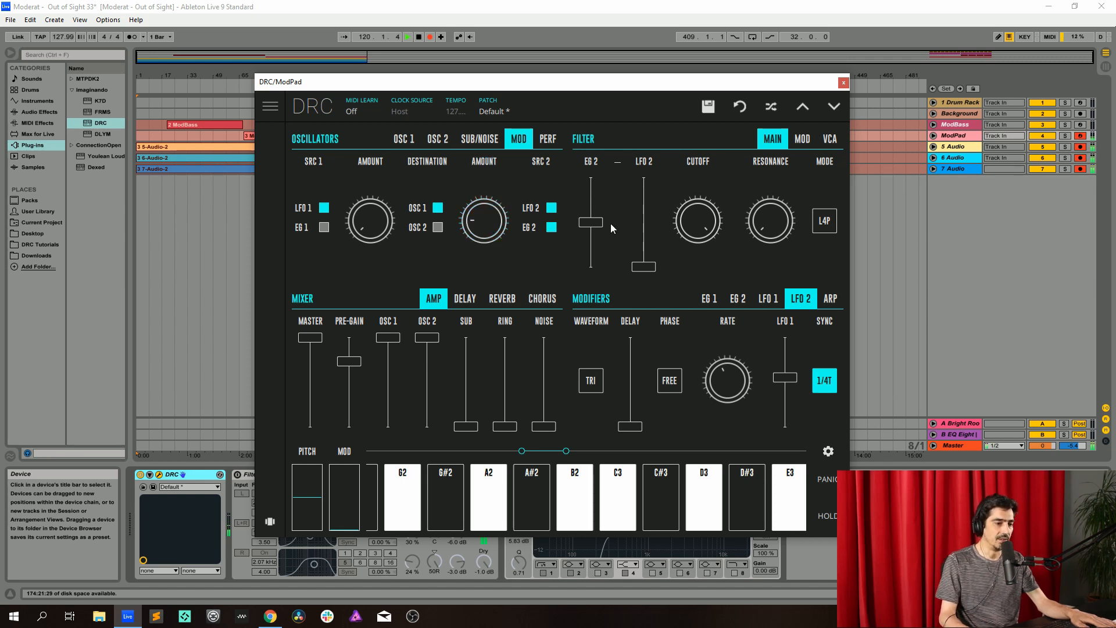
Switch the pad's filter mode to L2P.
click(831, 224)
click(818, 205)
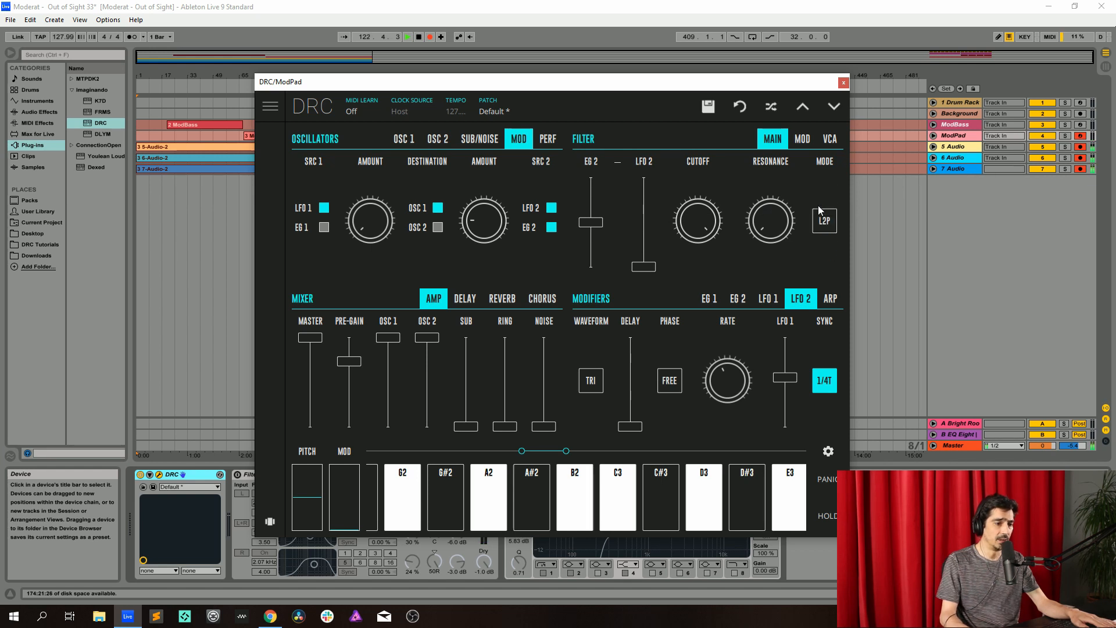
Lower the pad's filter cutoff to roughly a fifth of its range.
click(689, 218)
drag(689, 218, 681, 423)
drag(703, 217, 687, 243)
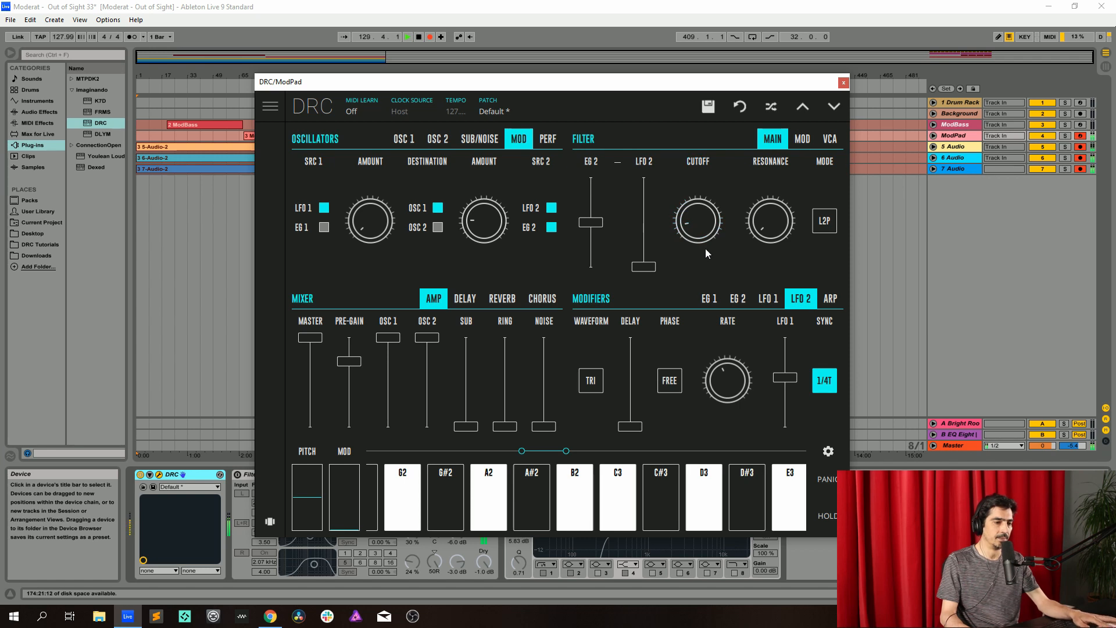
Raise LFO 2's modulation of the filter to about 0.4.
click(805, 139)
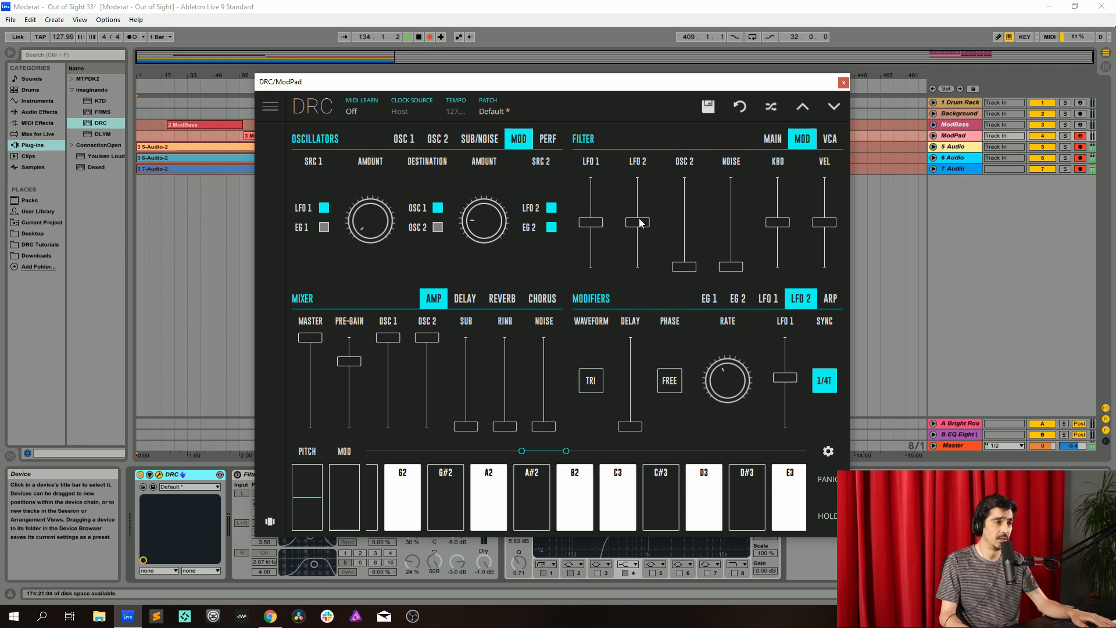
drag(640, 220, 671, 207)
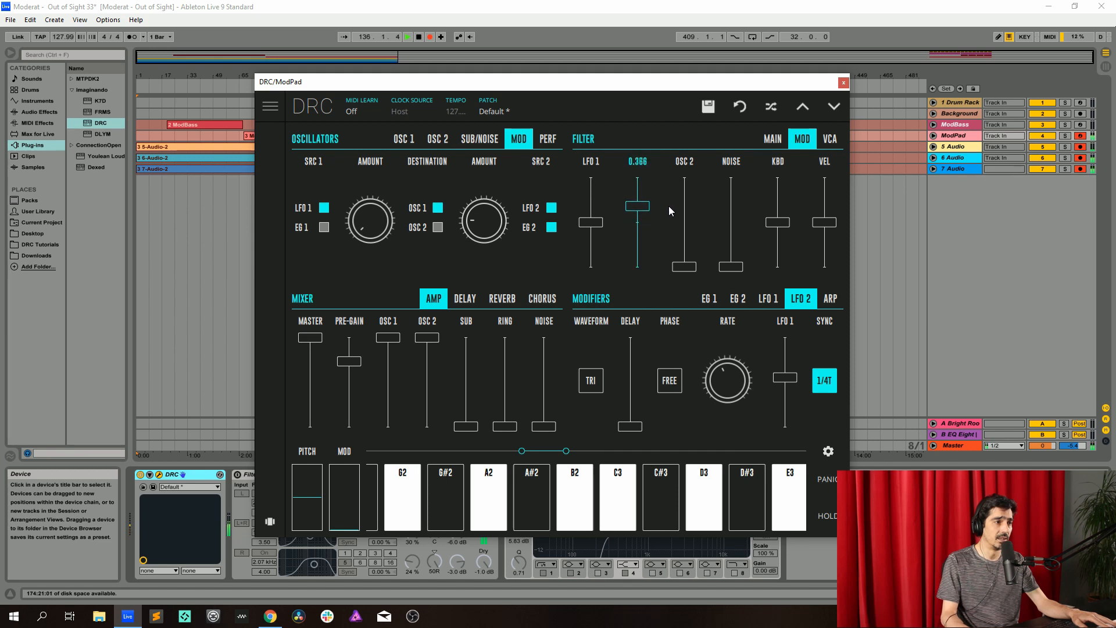
drag(669, 206, 674, 204)
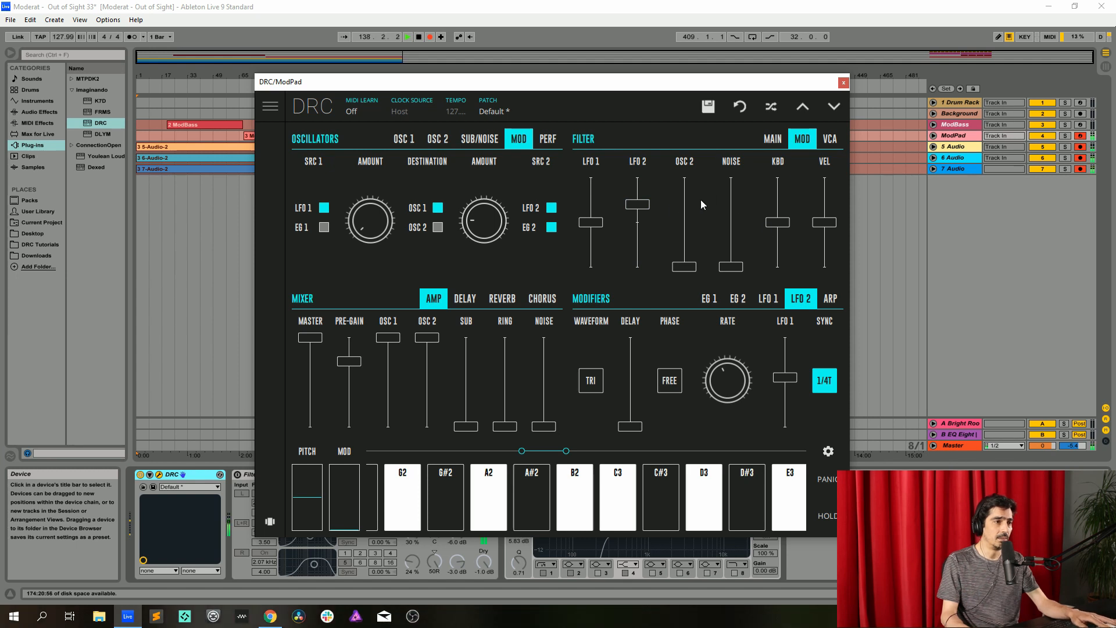
Set the filter's keyboard modulation to about 0.36 and its velocity modulation to about a third.
click(778, 207)
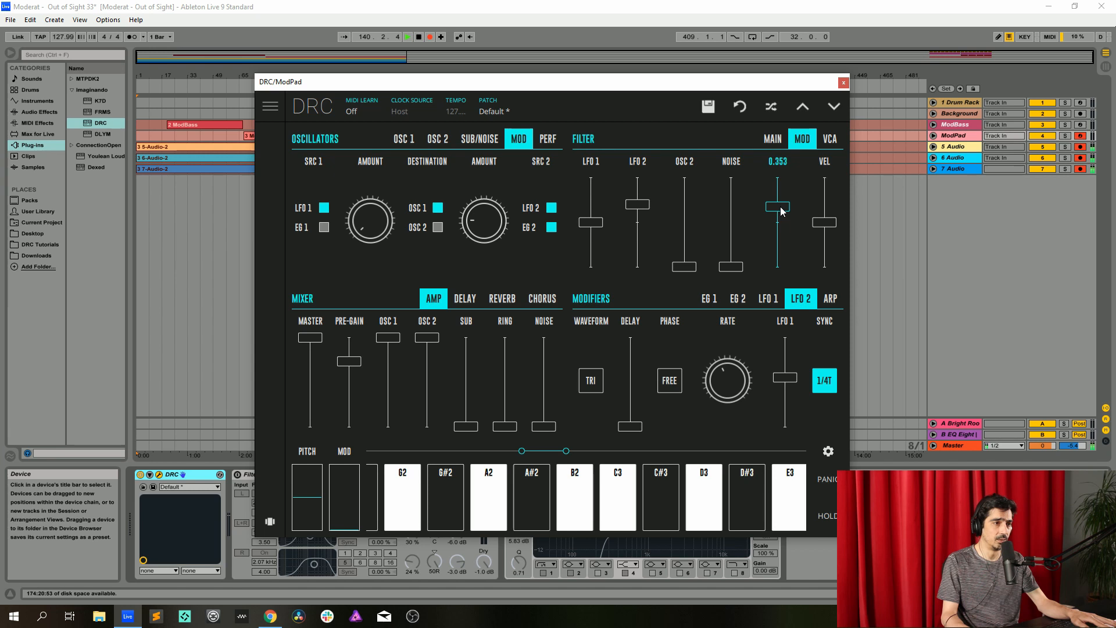
drag(783, 210, 787, 209)
drag(781, 210, 784, 210)
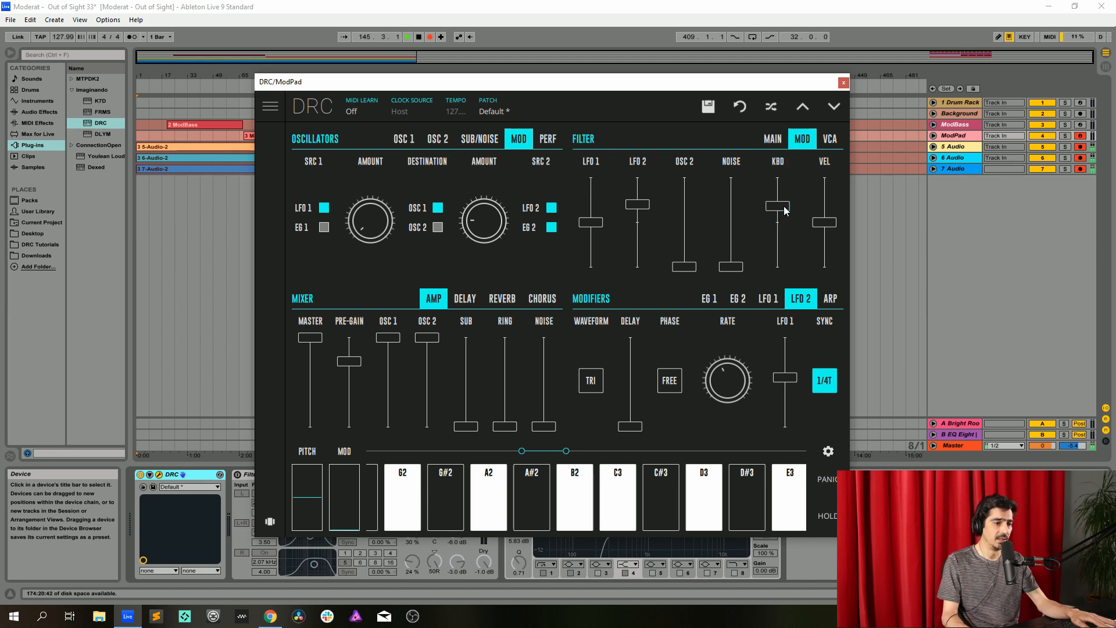
click(824, 203)
drag(825, 204, 826, 214)
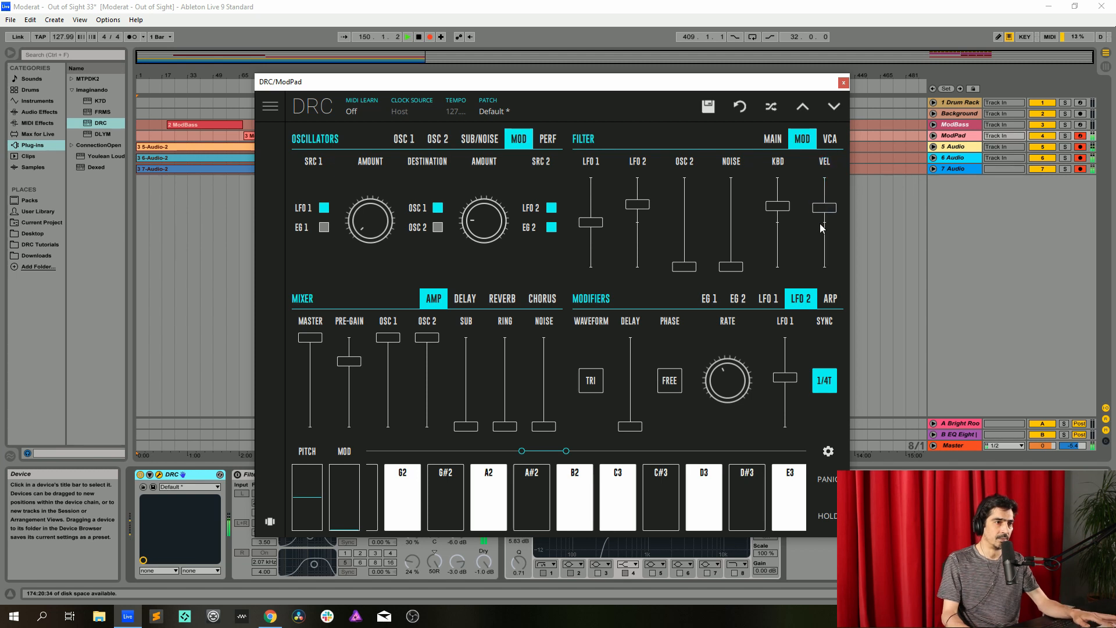
Set the VCA modulation amounts to about 0.35 for LFO 2, 0.75 for EG 1, 0.8 for keyboard and 0.4 for velocity.
click(830, 140)
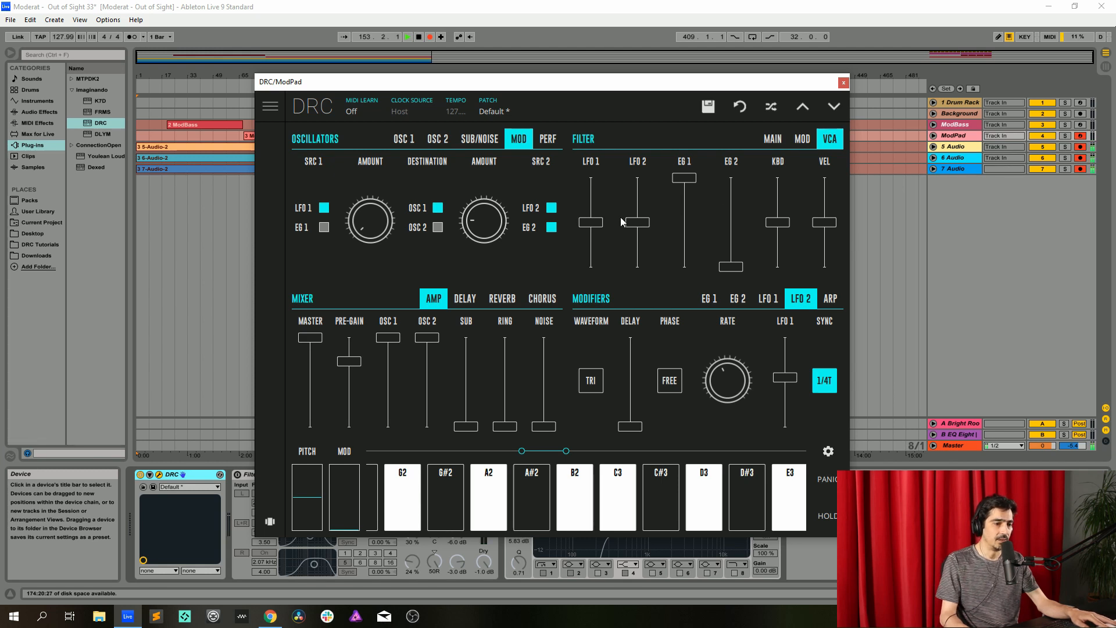
drag(637, 225, 675, 212)
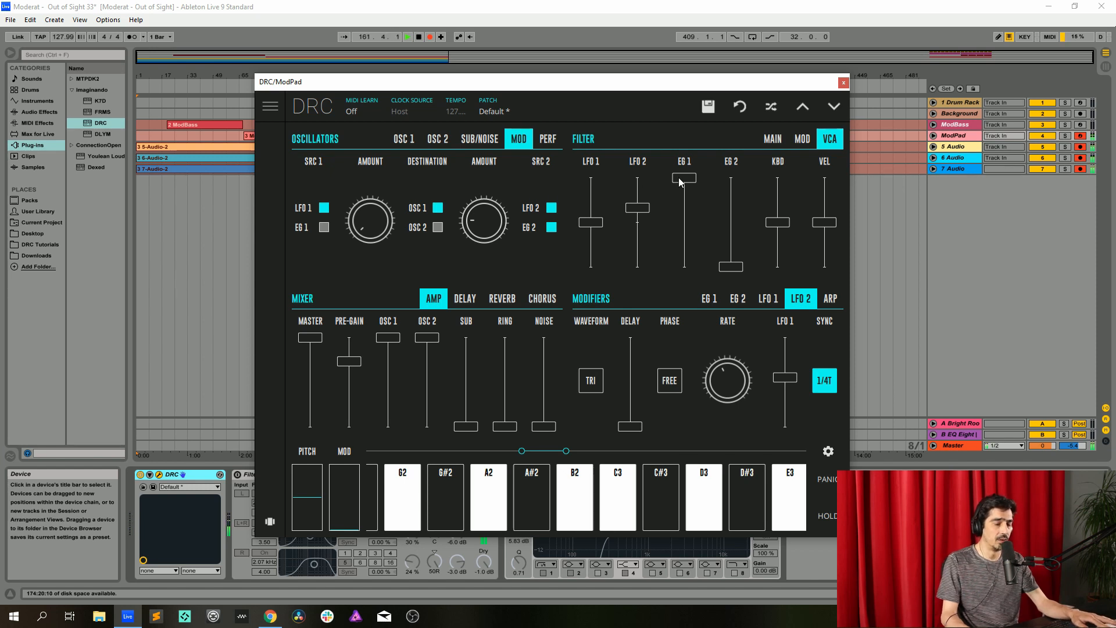
drag(680, 182, 678, 204)
drag(787, 225, 835, 212)
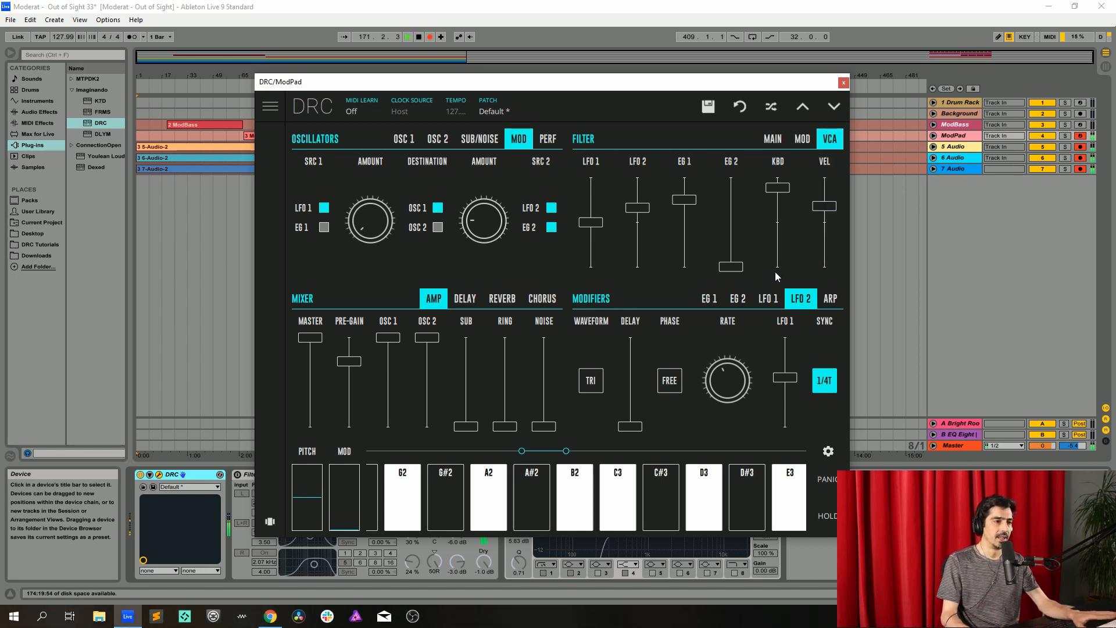
Shape EG 1 with a very short attack, minimum decay, full sustain and a release of about 0.11.
click(714, 300)
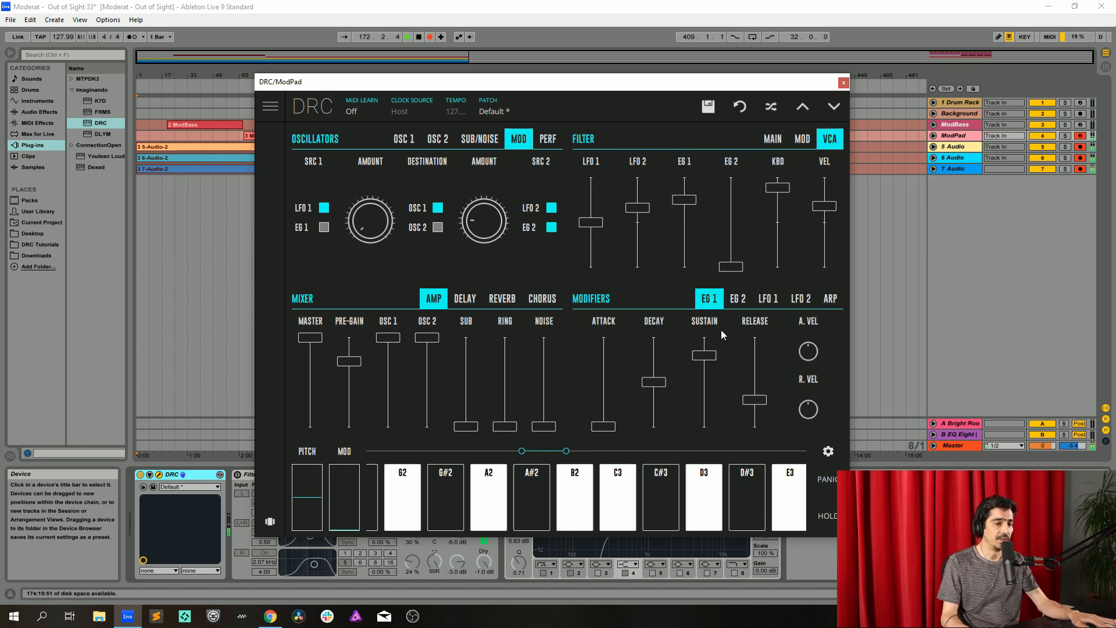
click(609, 429)
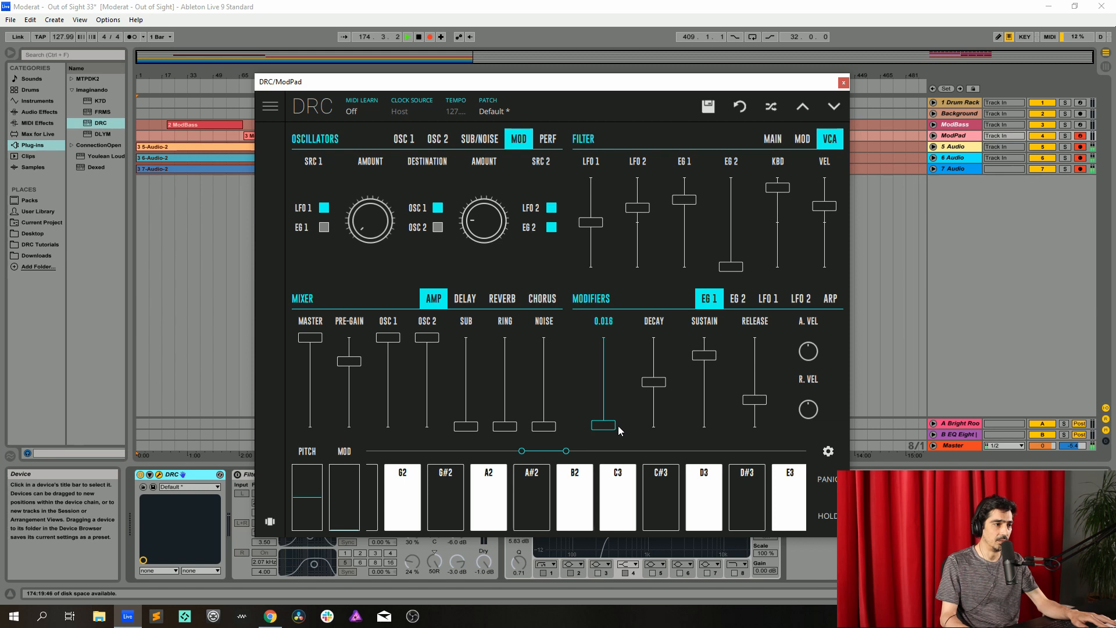
drag(618, 426, 620, 425)
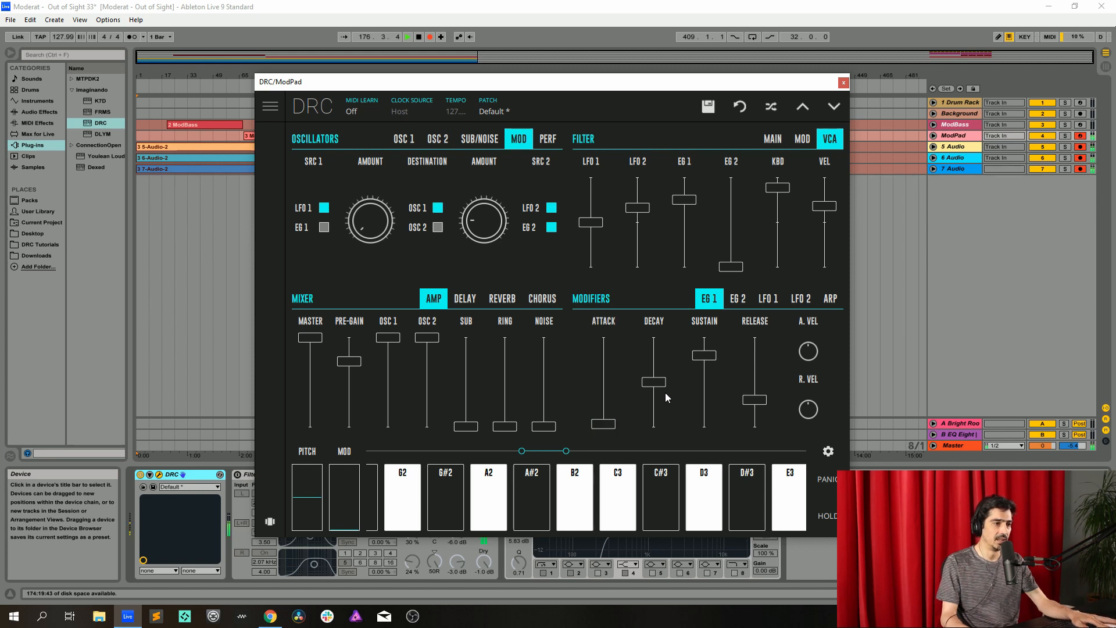
drag(660, 383, 654, 578)
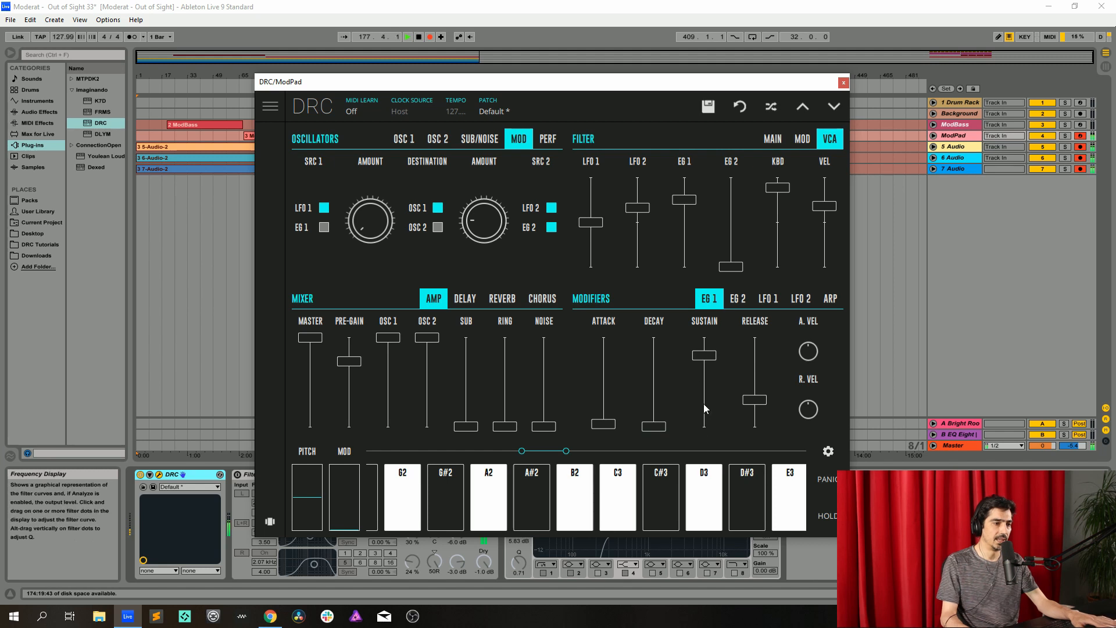
drag(704, 355, 704, 337)
drag(755, 400, 754, 417)
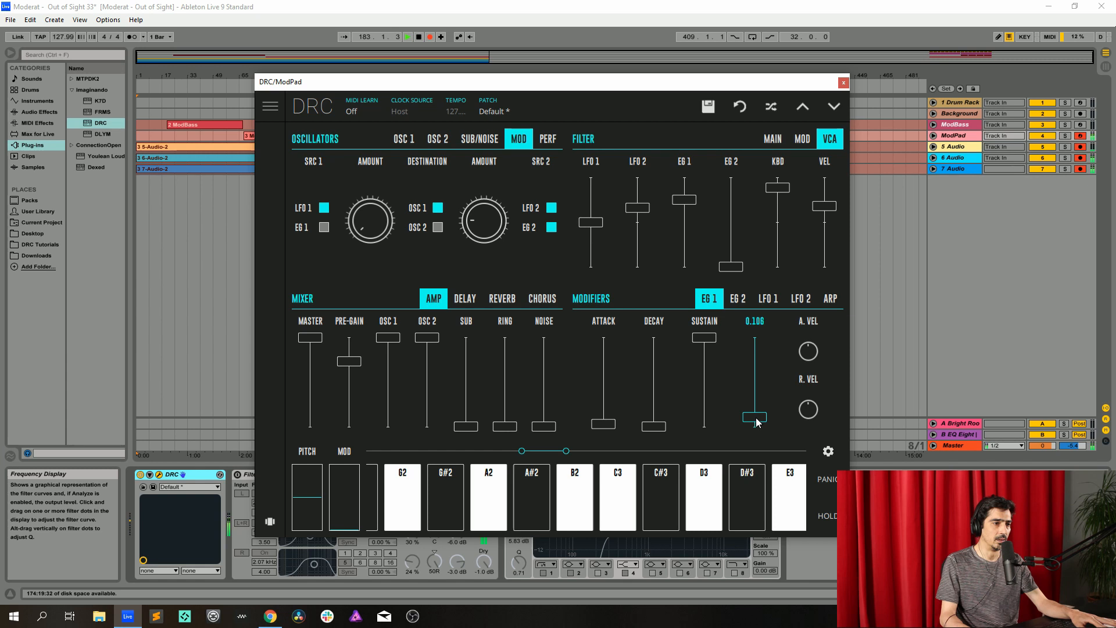
drag(758, 422, 760, 421)
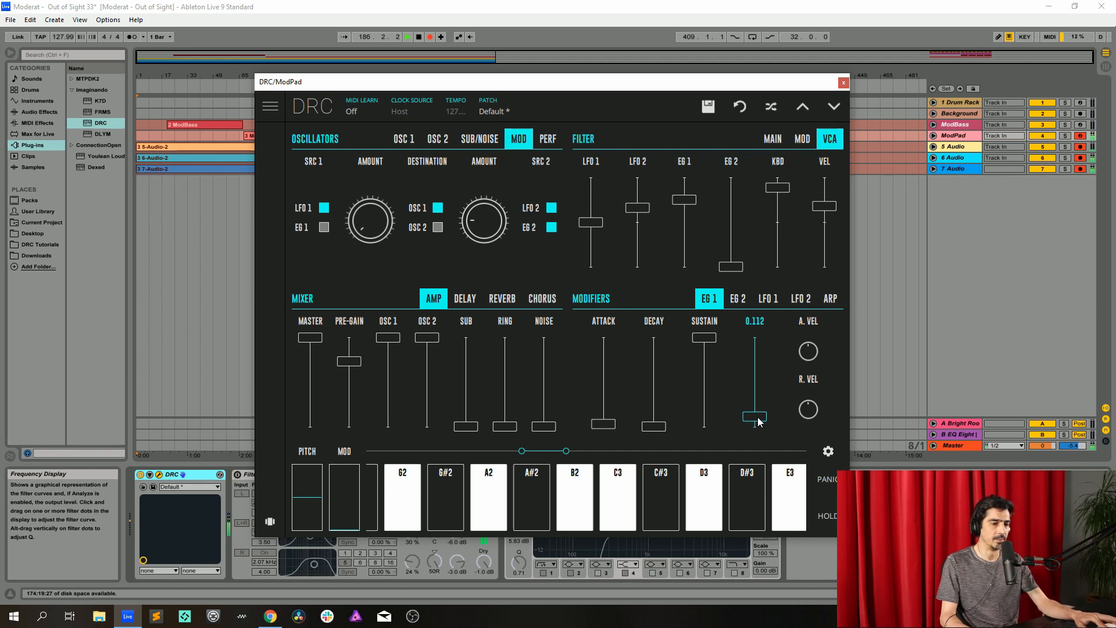
Drop EG 2's decay to its minimum and lower its sustain slightly, to just below the middle.
click(737, 299)
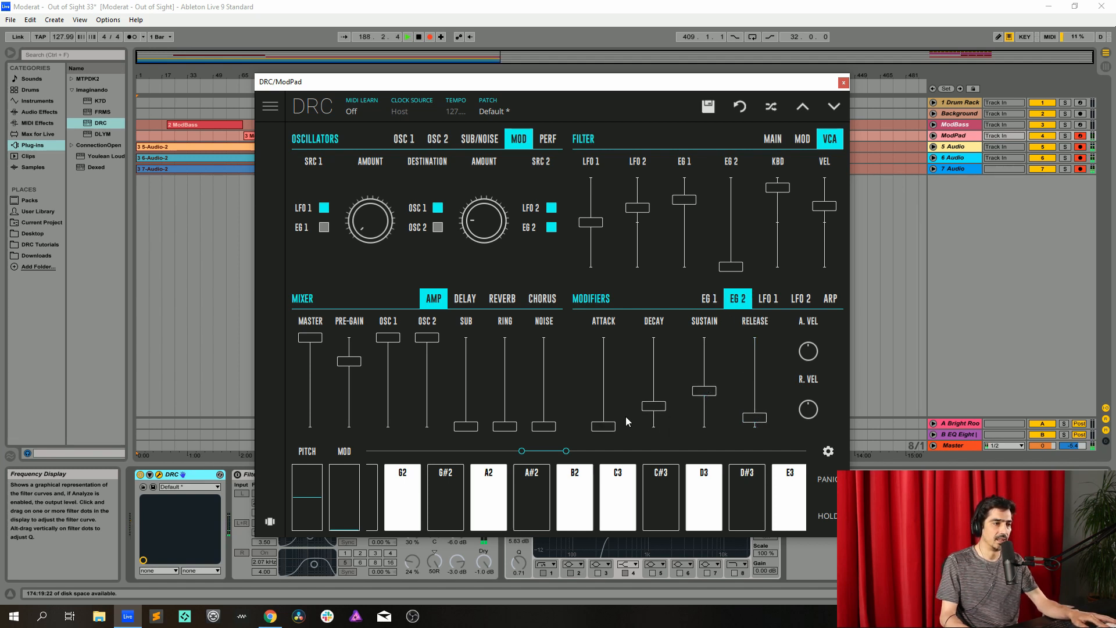
drag(654, 405, 688, 433)
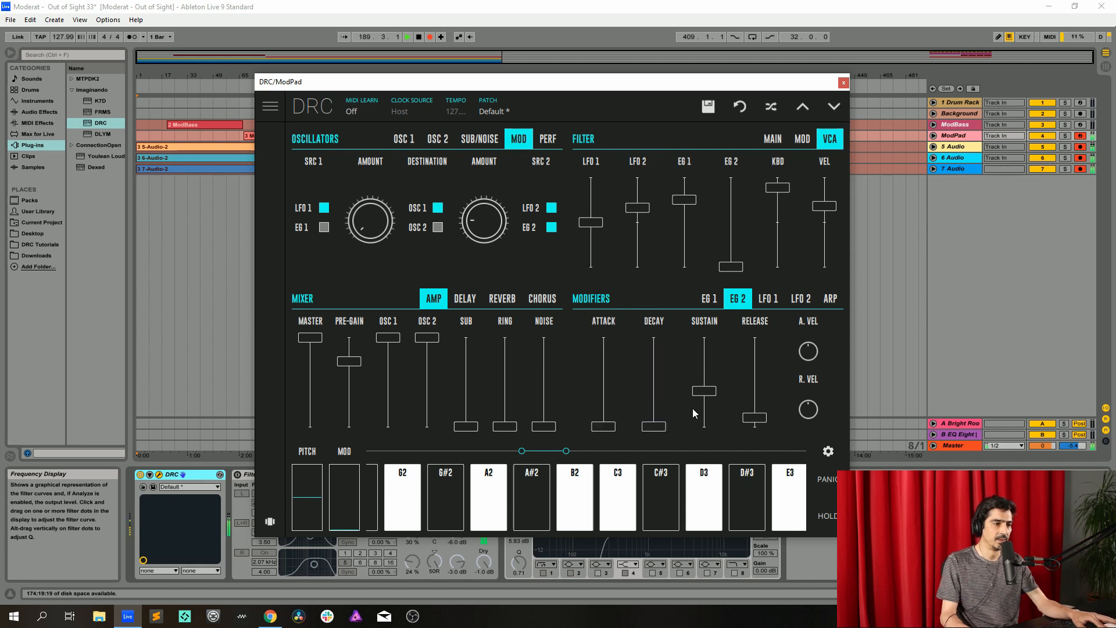
drag(707, 391, 716, 394)
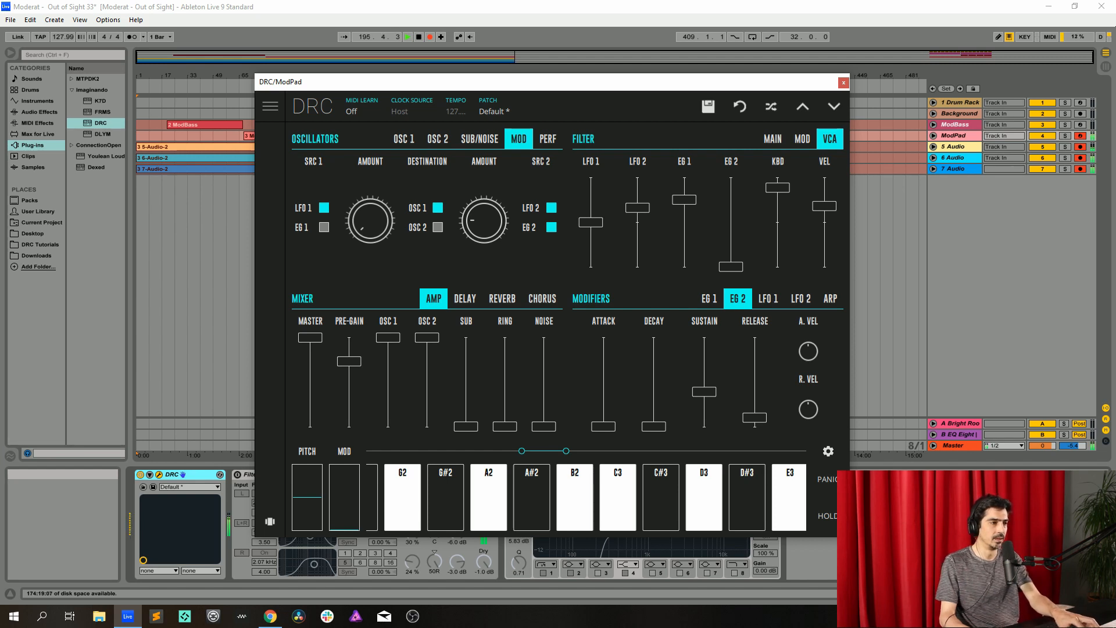
Add reverb to the pad with an amount of about a third and a decay of 0.423.
click(505, 299)
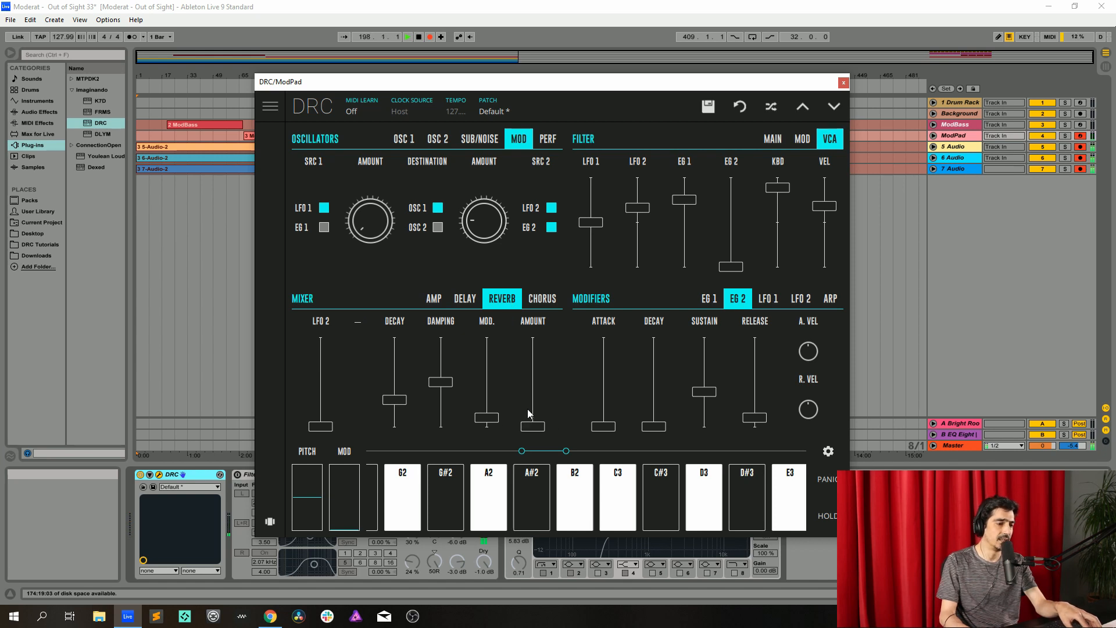
drag(528, 409, 552, 399)
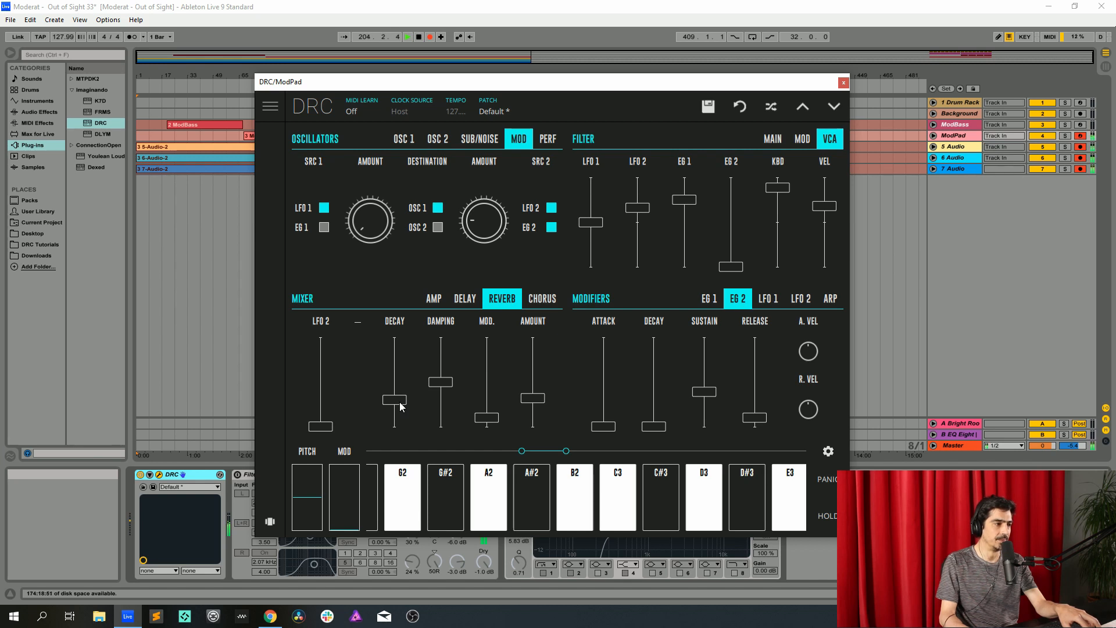
drag(400, 406, 435, 389)
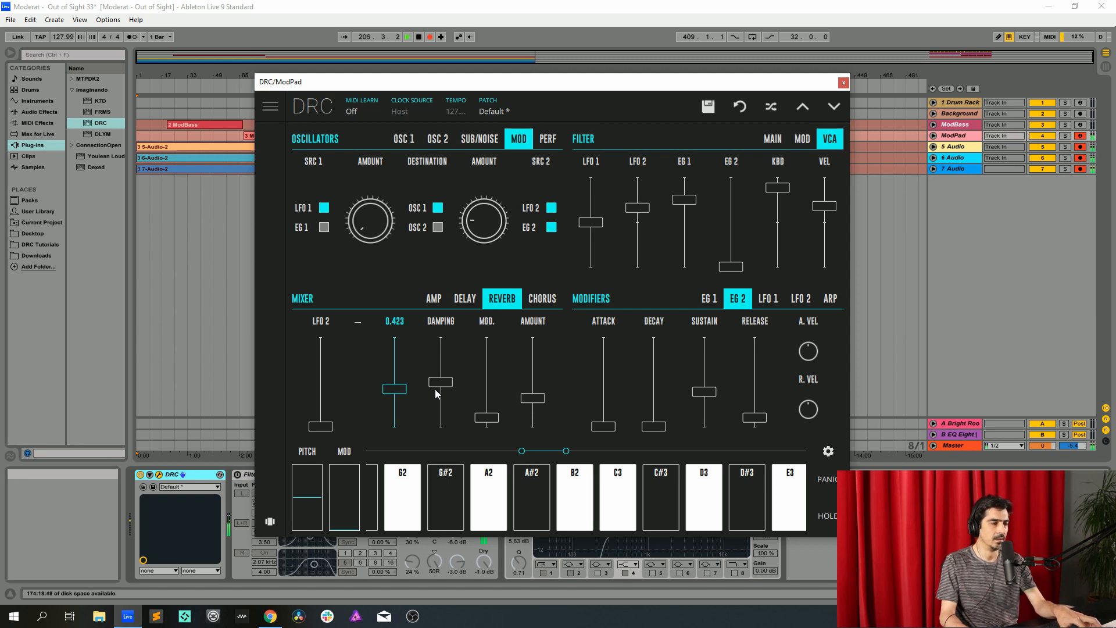
Close the DRC window and enable the EQ Eight and Filter Delay devices on the ModPad track.
click(844, 83)
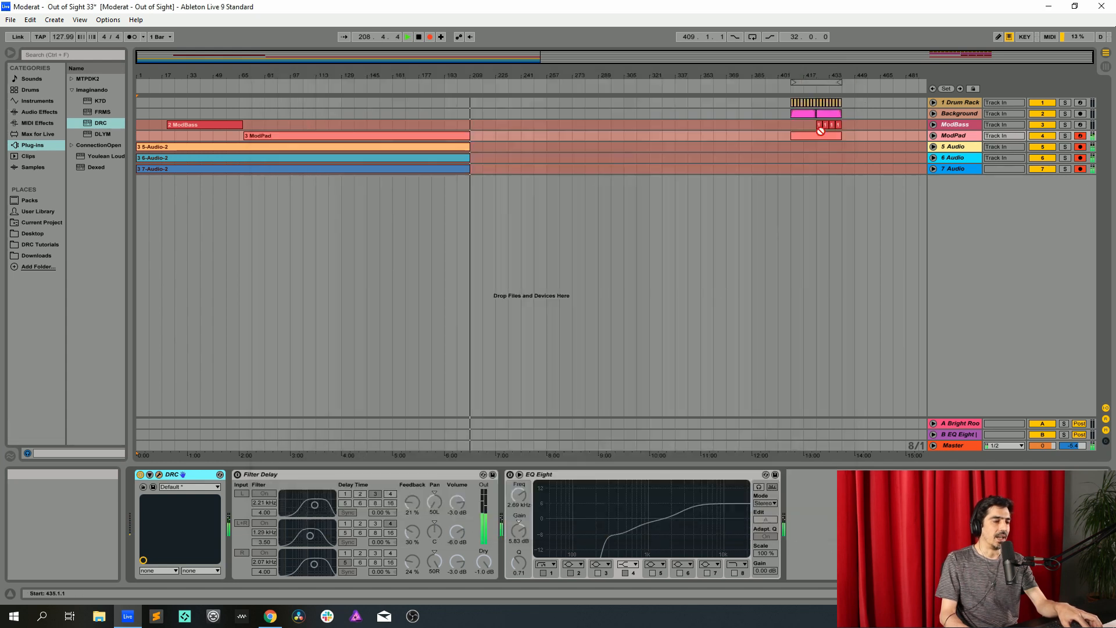
click(509, 475)
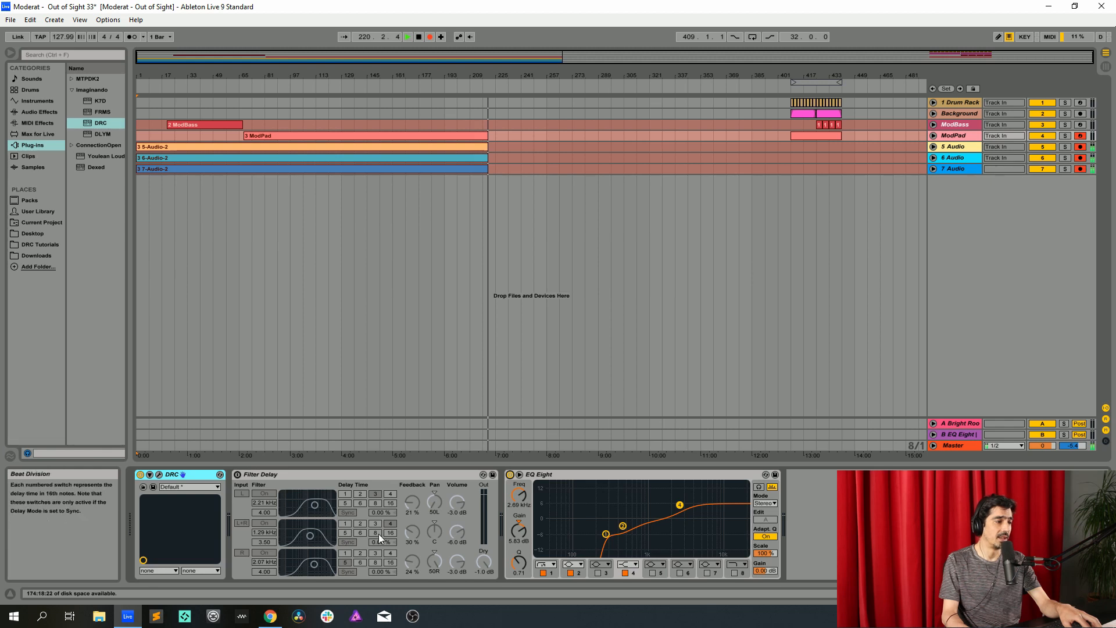
click(238, 473)
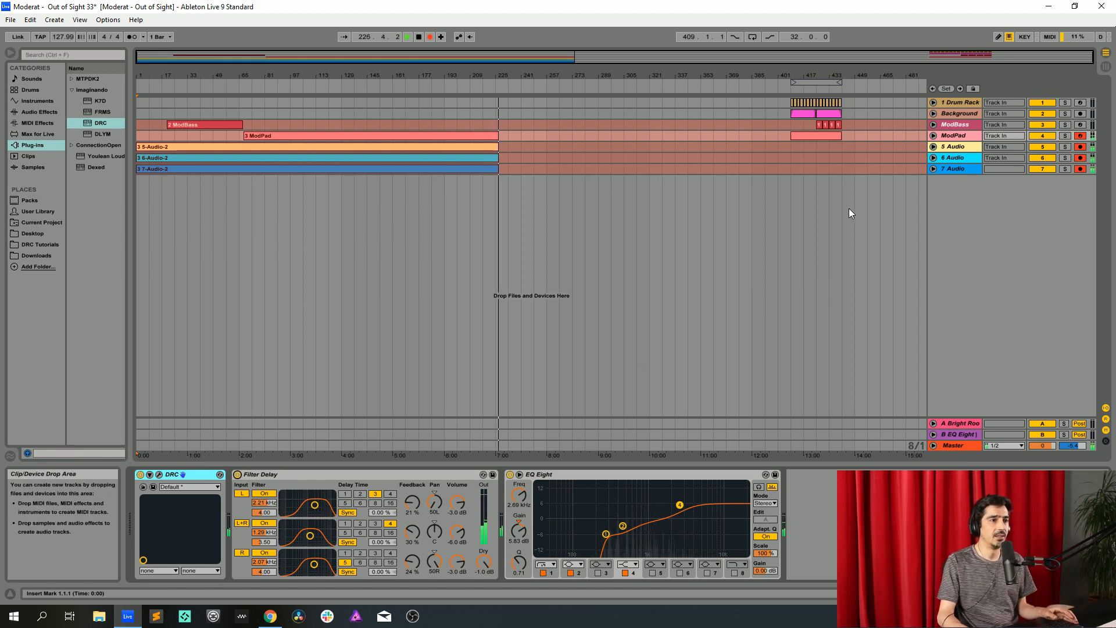
Disarm ModPad and move the section at bars 409 to 441 on all tracks to bar 237, pausing arrangement recording during the move.
click(843, 177)
drag(843, 176, 791, 96)
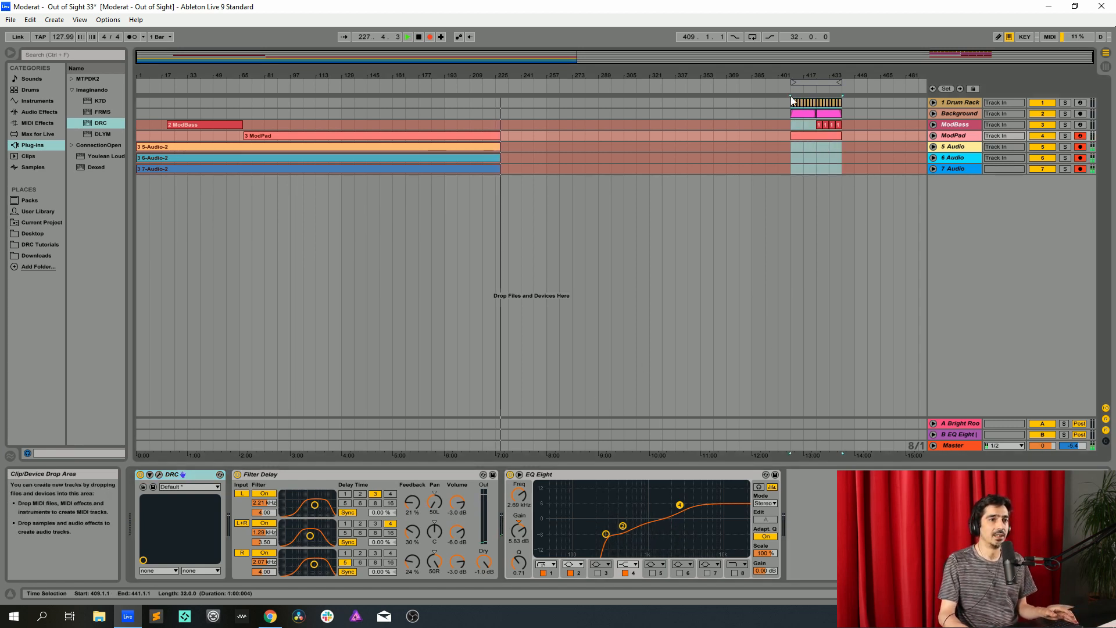
click(1079, 136)
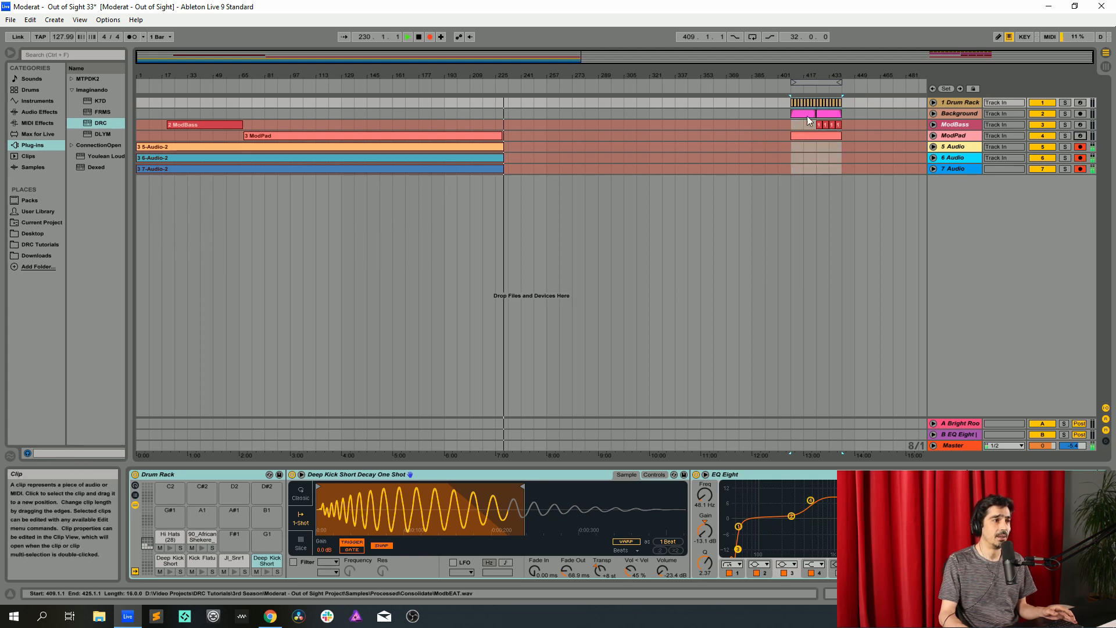
drag(527, 77, 532, 98)
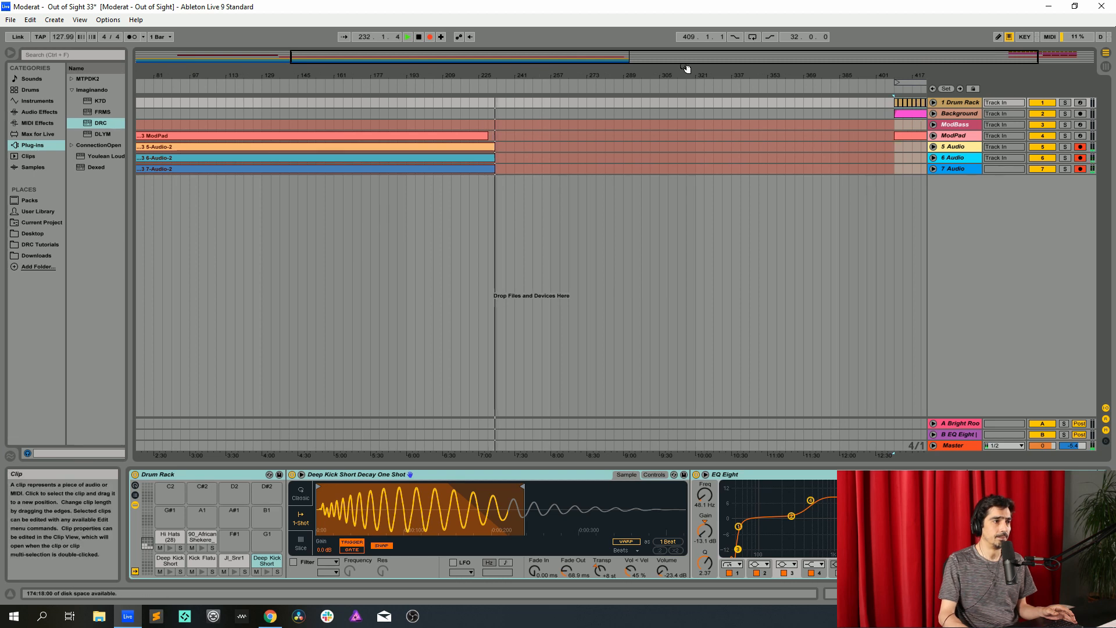
click(434, 36)
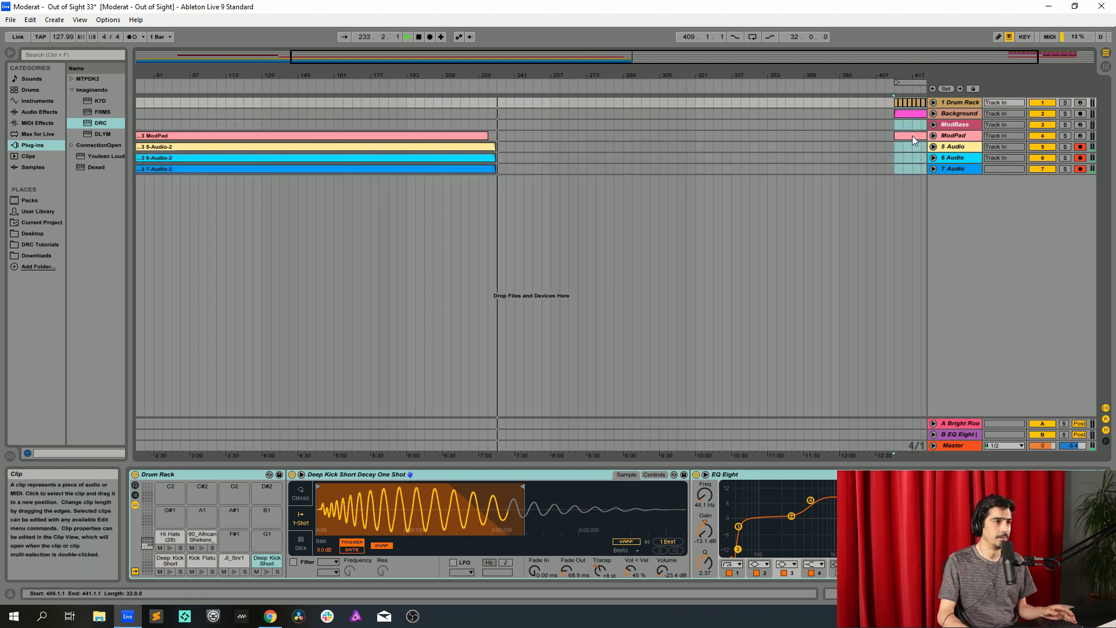
drag(912, 135, 528, 124)
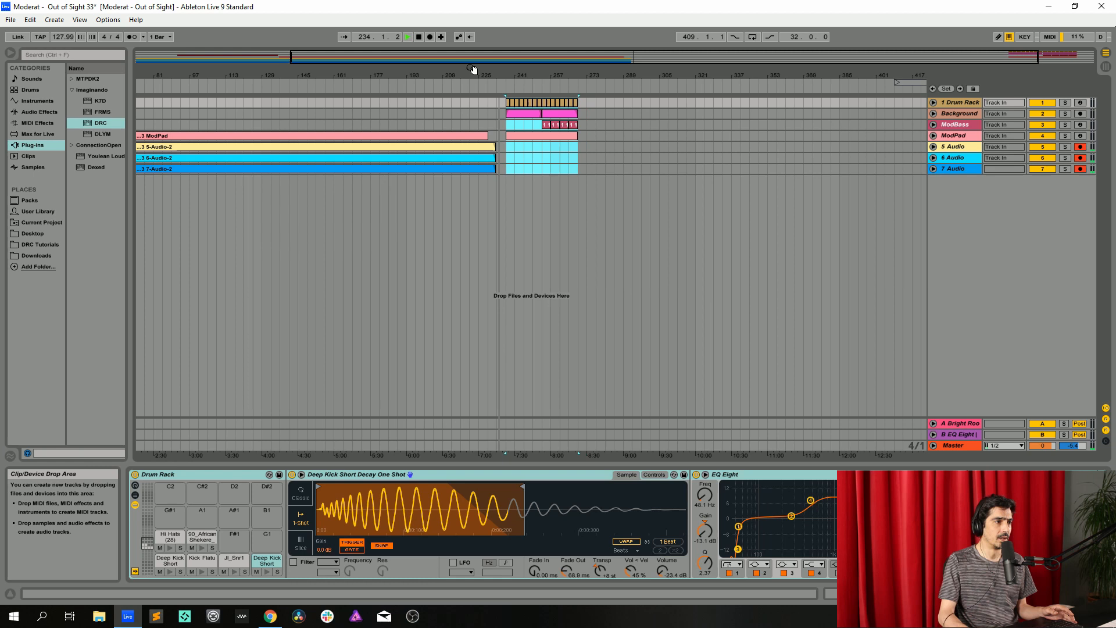
click(430, 37)
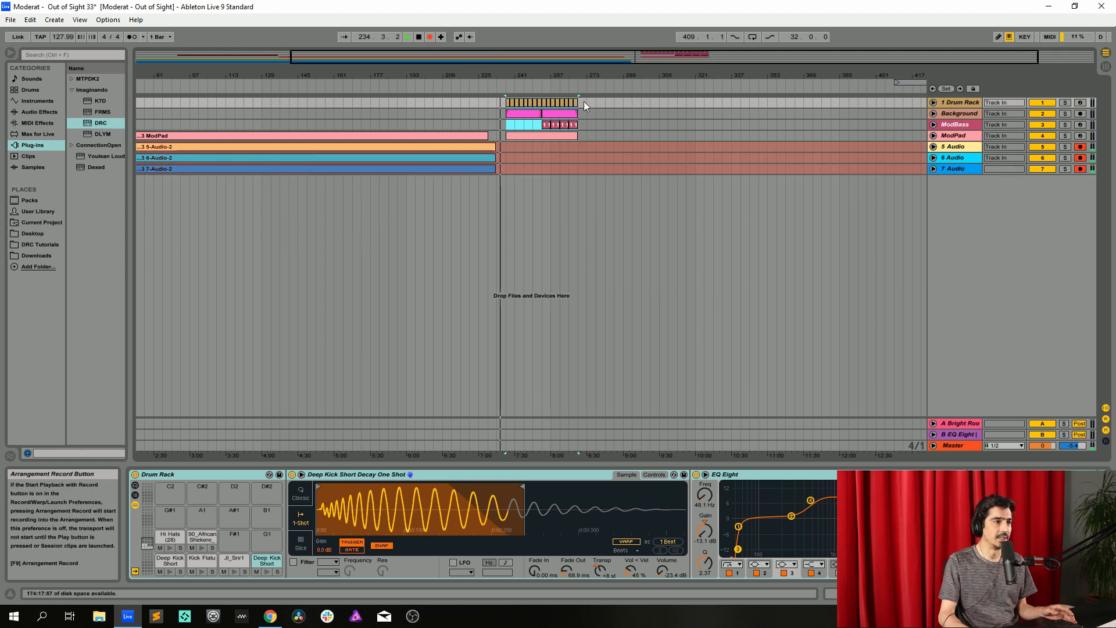
double_click(496, 59)
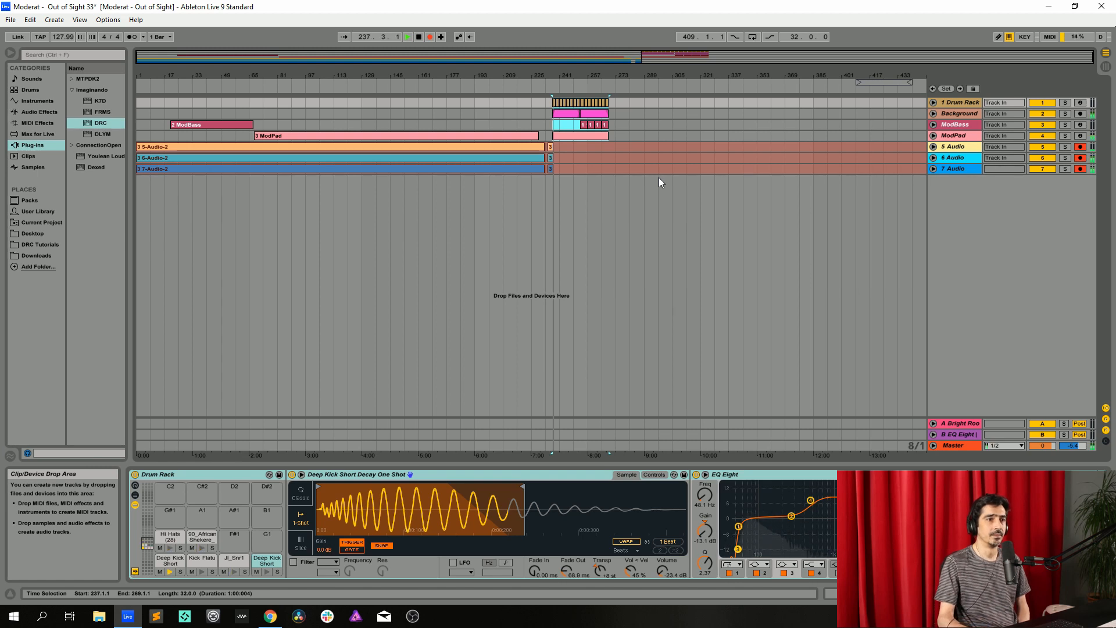
Show the Drum Rack track's devices and collapse the Deep Kick Short Decay One Shot device.
click(963, 102)
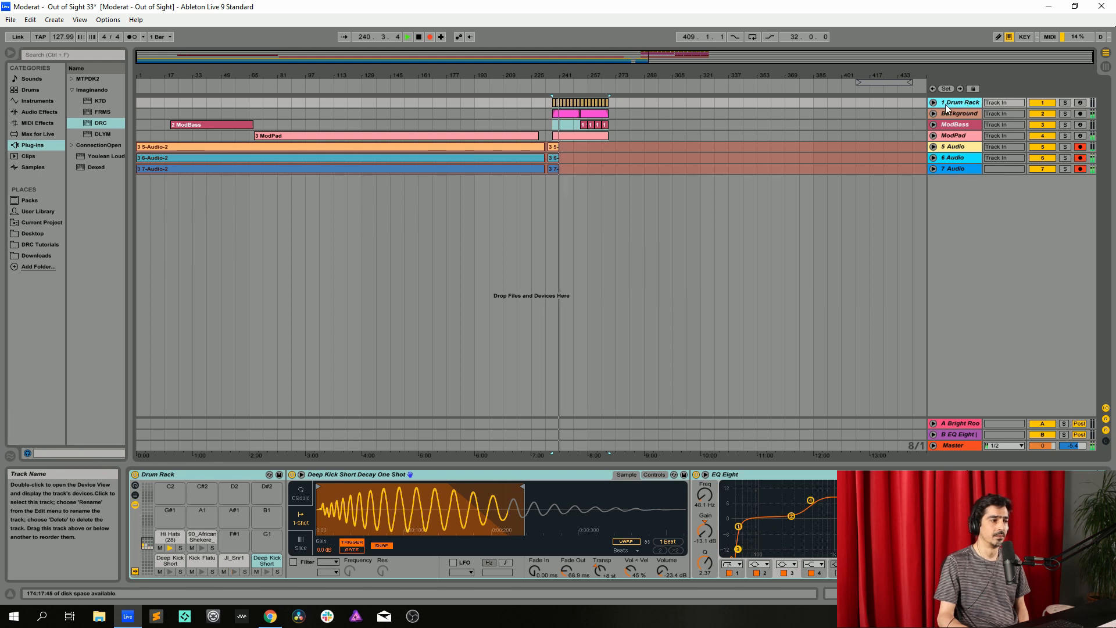
double_click(951, 103)
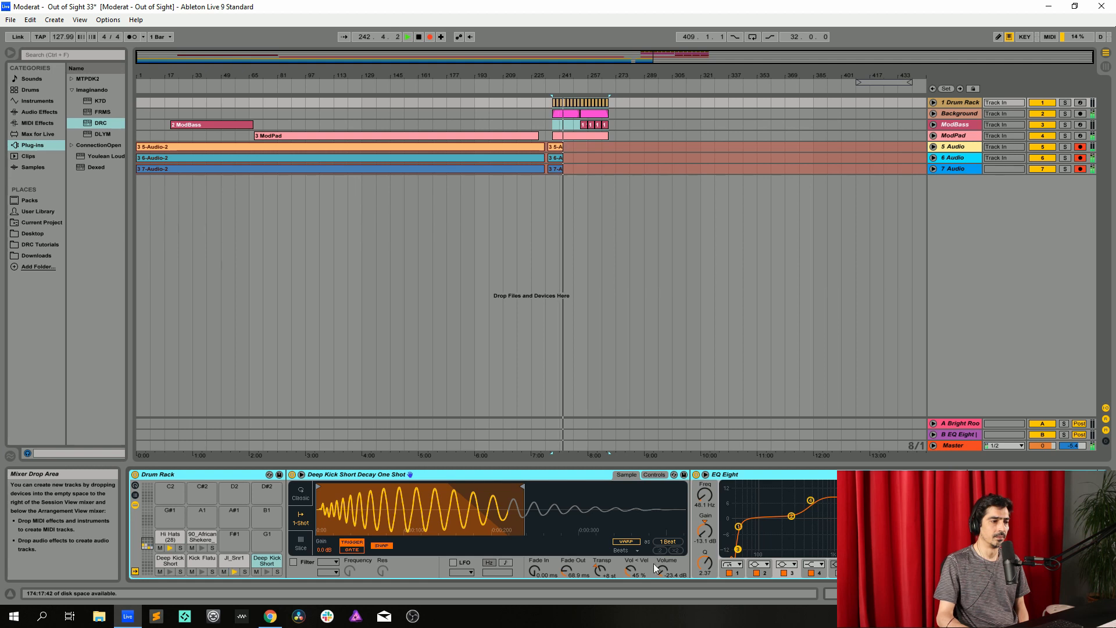
double_click(535, 476)
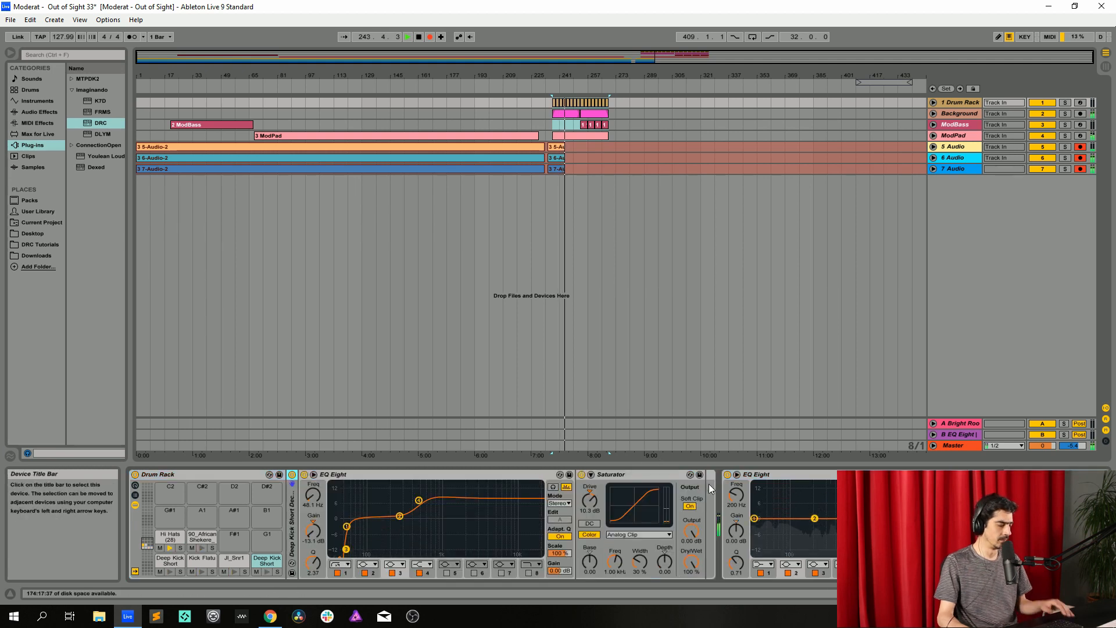
Bring the Drum Rack track's volume up from silence to 0 dB in the mixer while the full arrangement plays.
key(Tab)
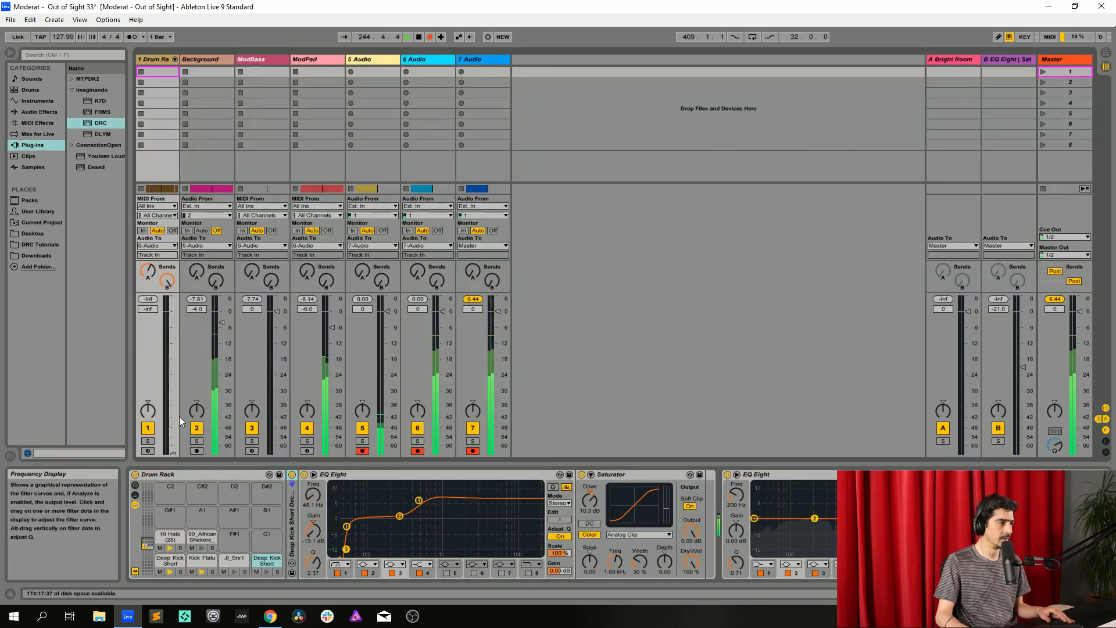
drag(172, 453, 173, 311)
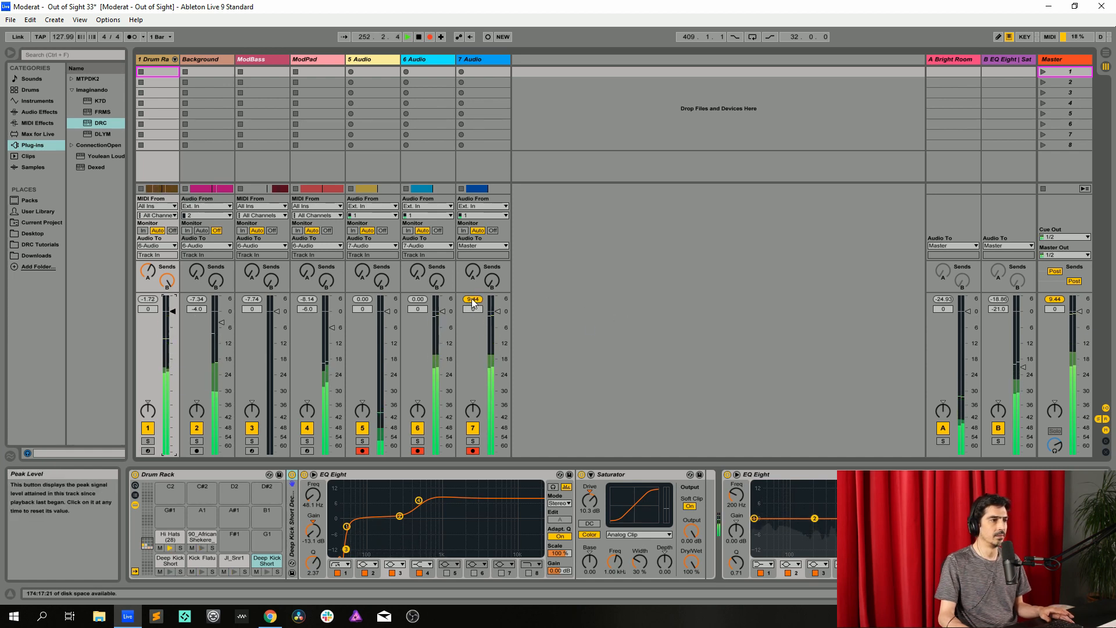
key(Tab)
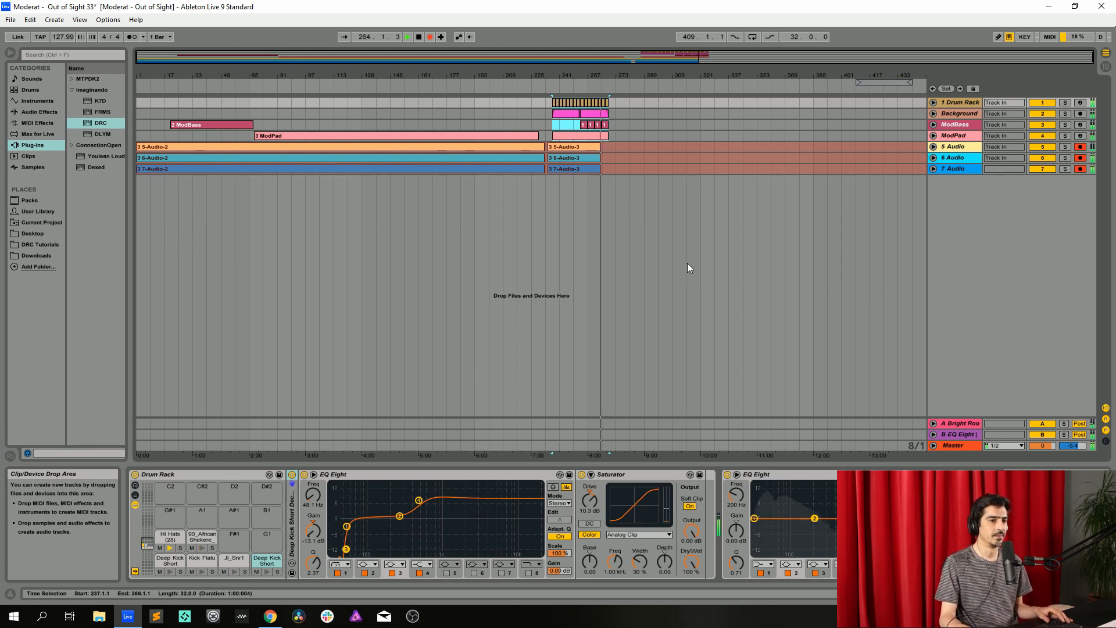
key(Tab)
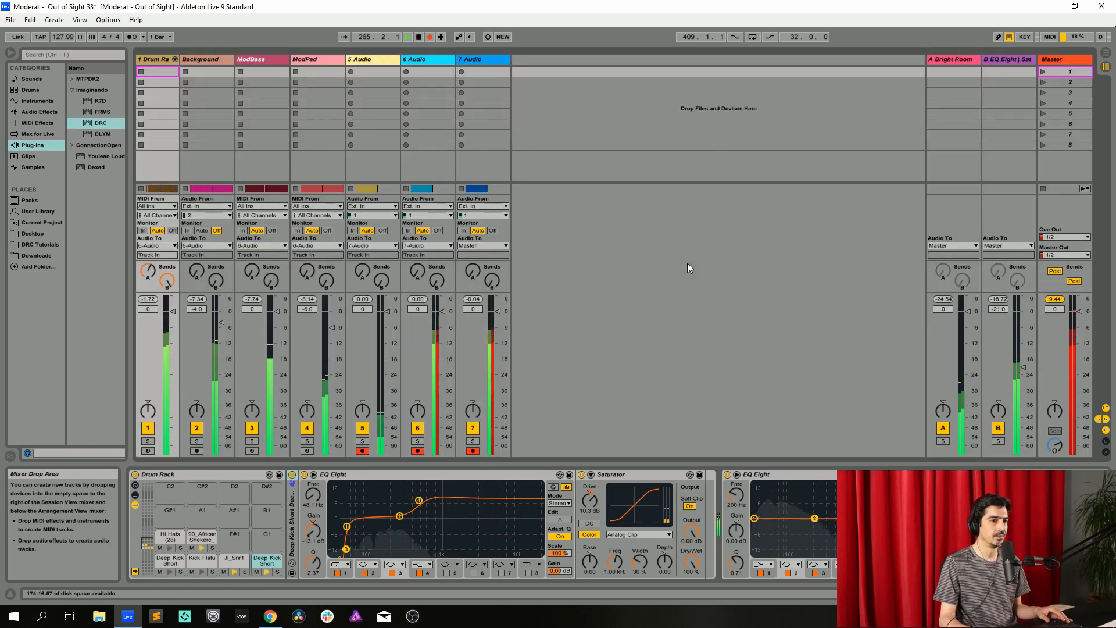